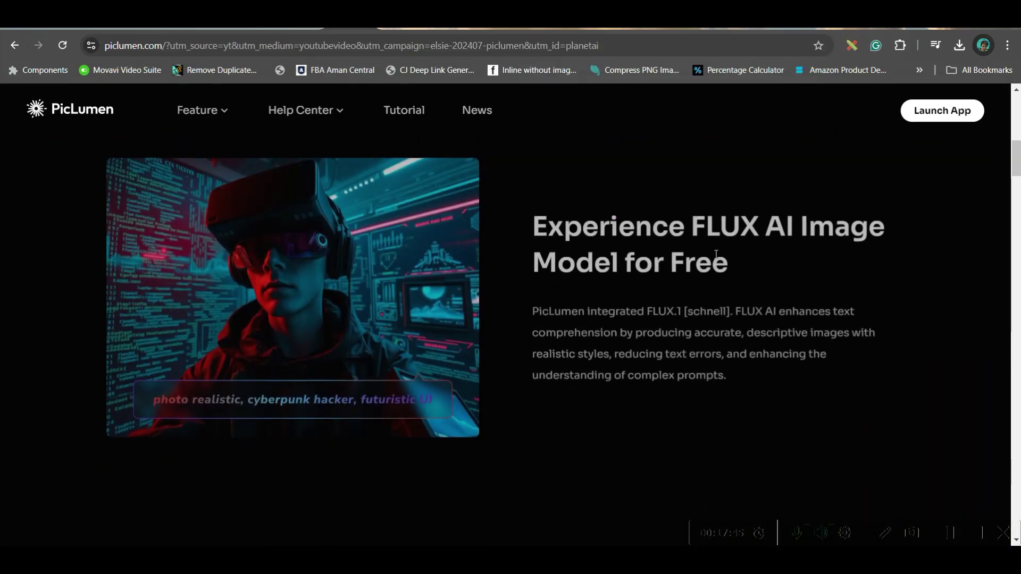
scroll(717, 392, up, 5)
scroll(728, 402, up, 3)
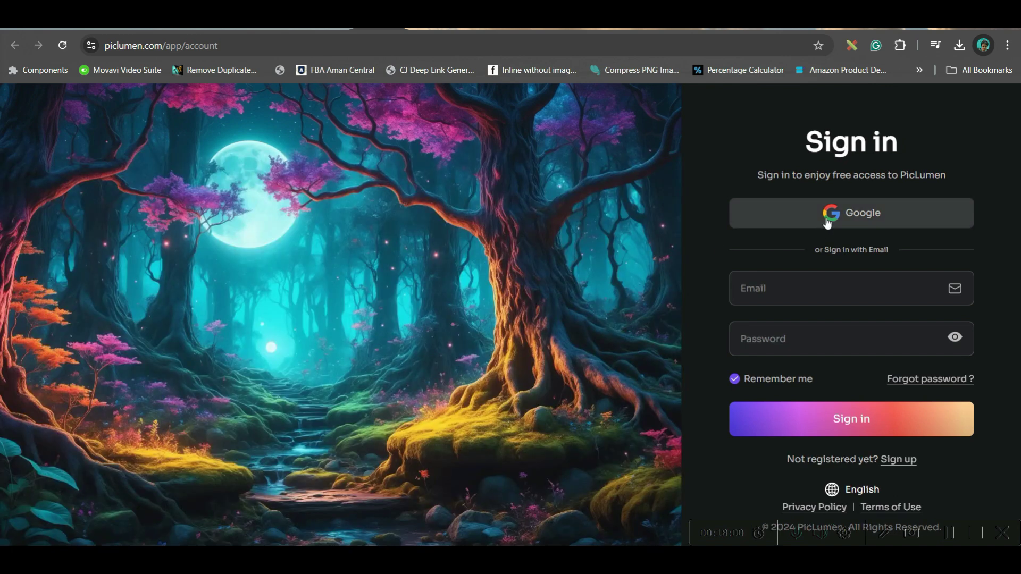
Sign in with the Google account and focus the empty prompt on the Realistic V2 page.
click(827, 222)
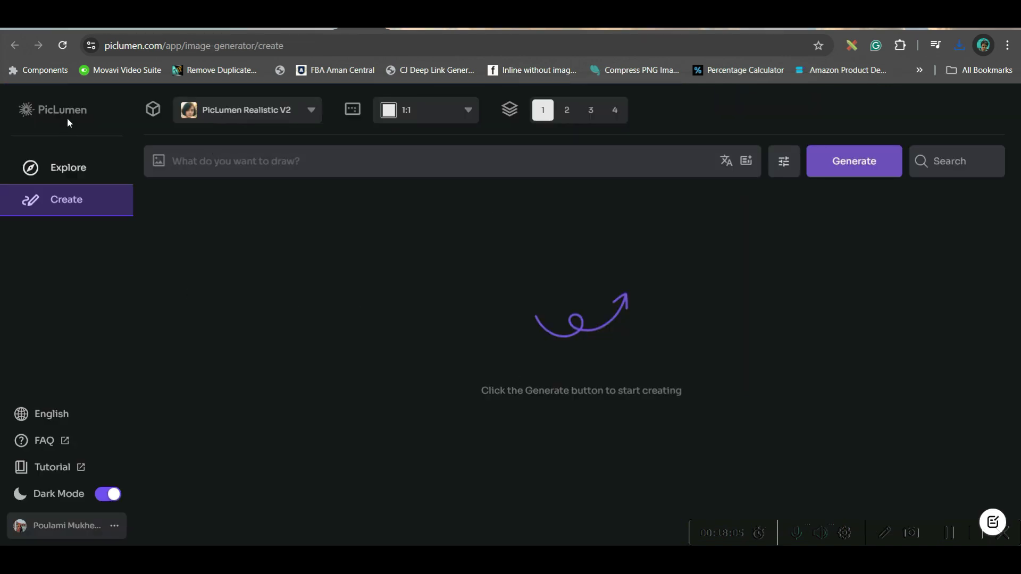
click(189, 160)
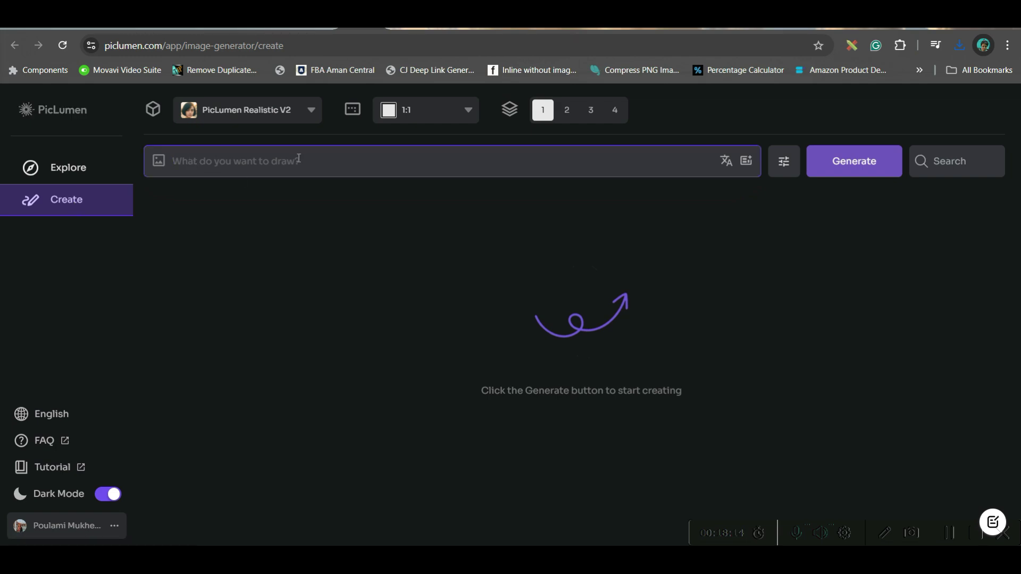
Paste the African warrior prompt and extend the negative prompt with blurry, disformed body terms.
text(Close-up cinematic shot of an African warrior in a snowy forest at night, preparing for battle, the warrior's face is determined and fierce, adorned with traditional tribal face paint and intricate beadwork, wearing fur and leather clothing suitable for the cold, holding a spear tightly, with snowflakes falling gently around, illuminated by the soft glow of moonlight filtering through the trees, creating a dramatic and intense atmosphere, premium, realistic photography style, trending on ArtStation.)
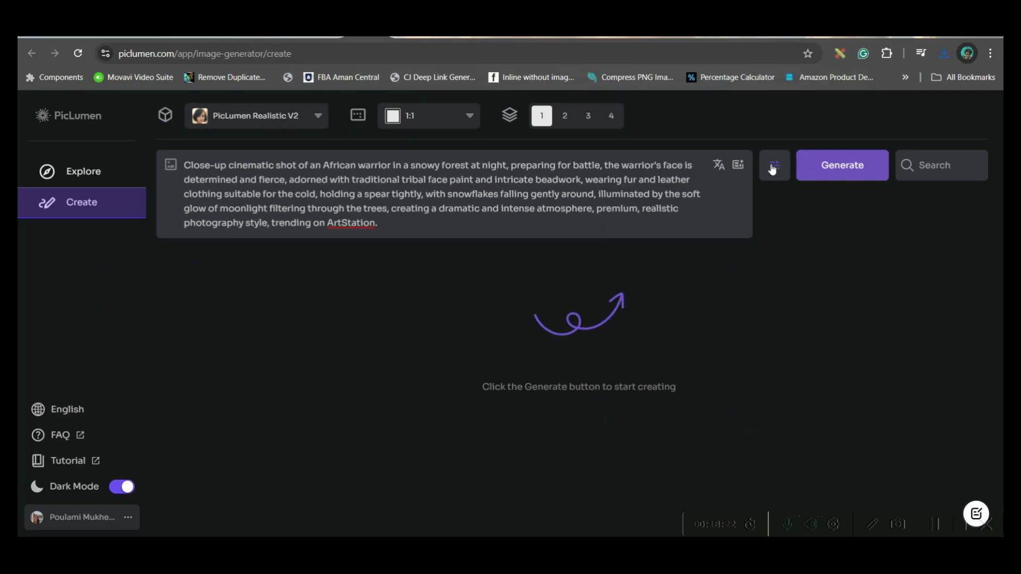
click(774, 165)
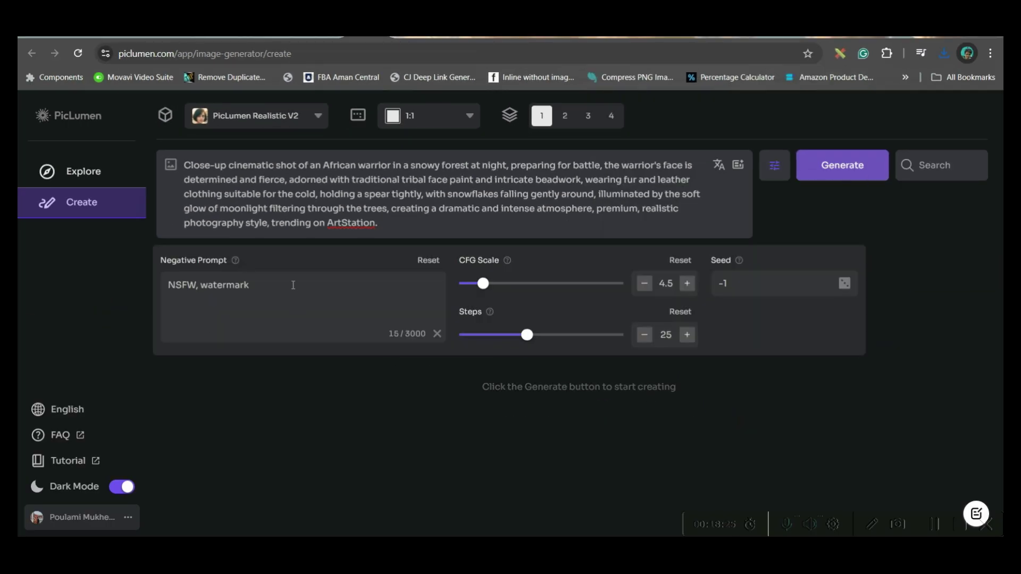
drag(293, 285, 128, 288)
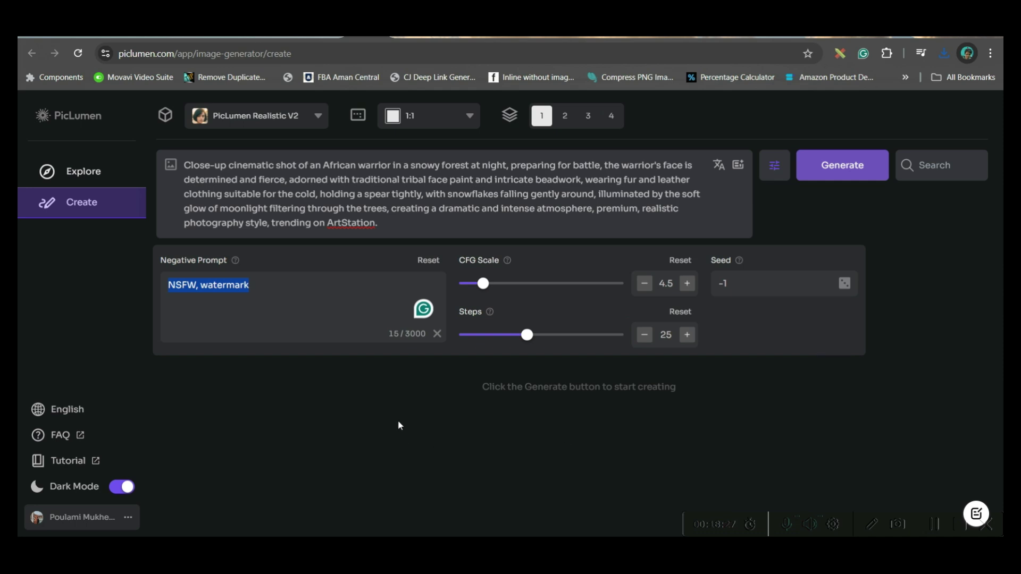
text(NSFW, watermark, blurry, disformed body, normal expressions, blurry lights, disformed fingers)
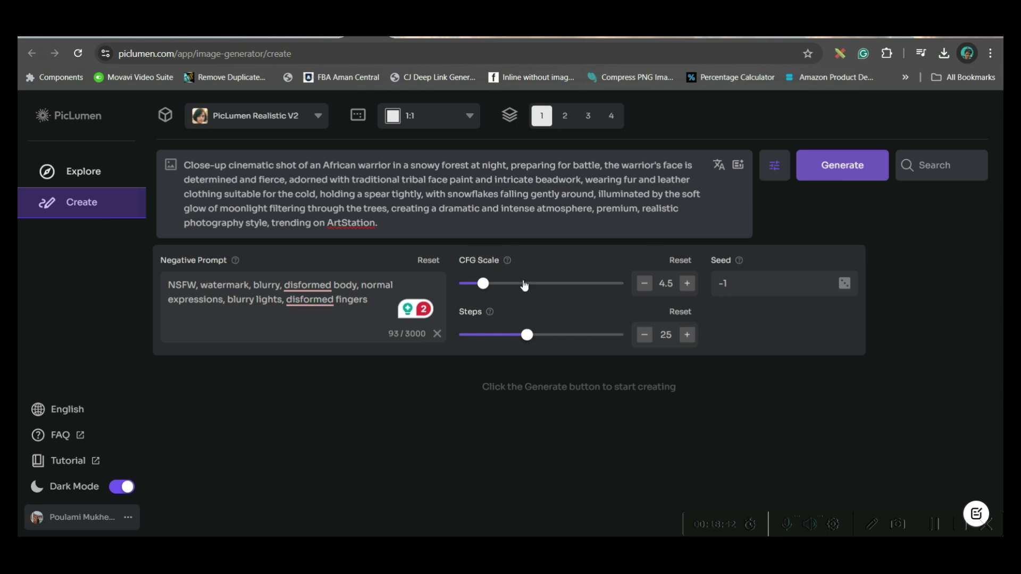
Set a 16:9 aspect ratio and two images, then generate the warriors.
click(471, 116)
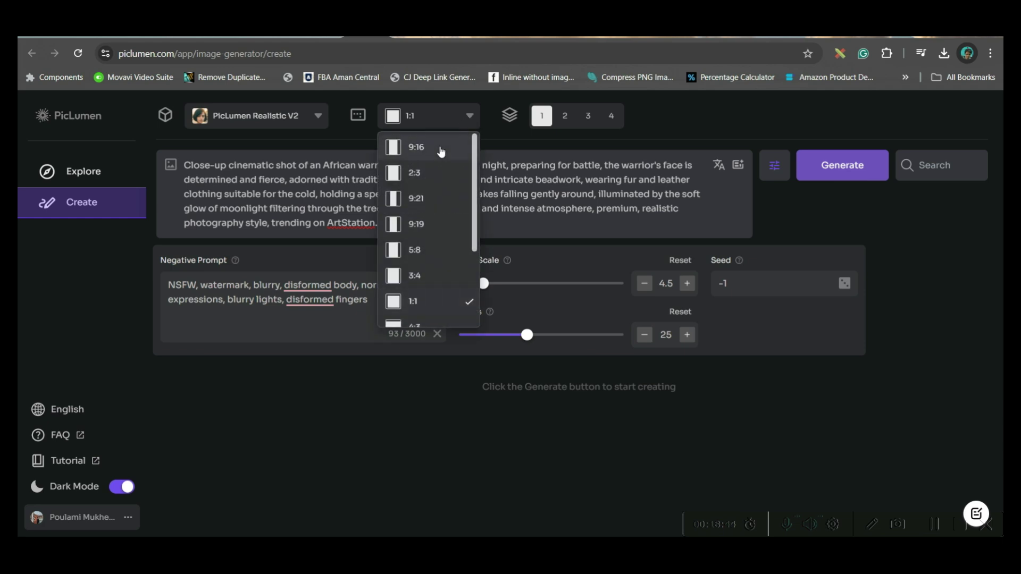
scroll(420, 261, down, 2)
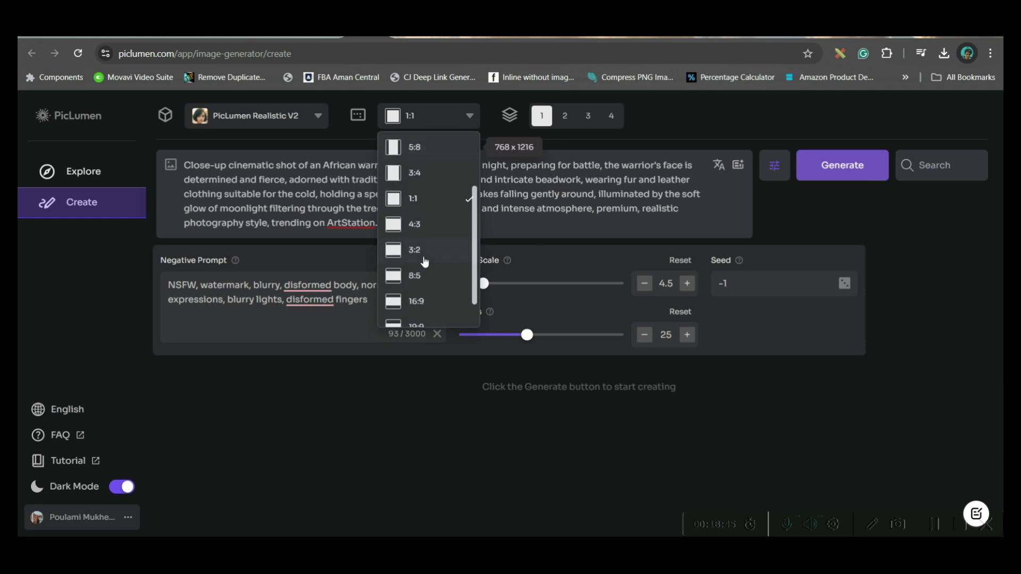
click(417, 302)
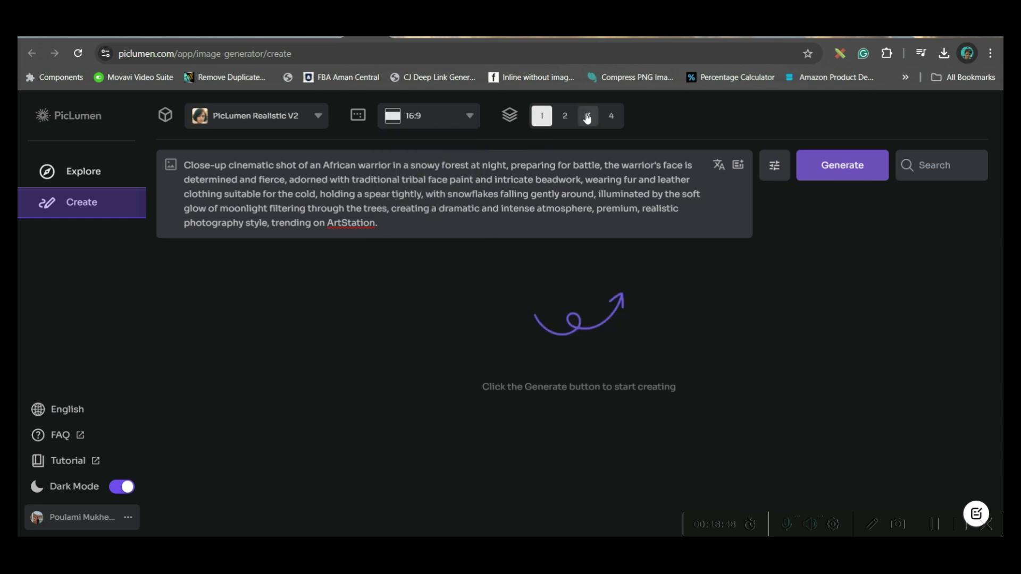
click(611, 117)
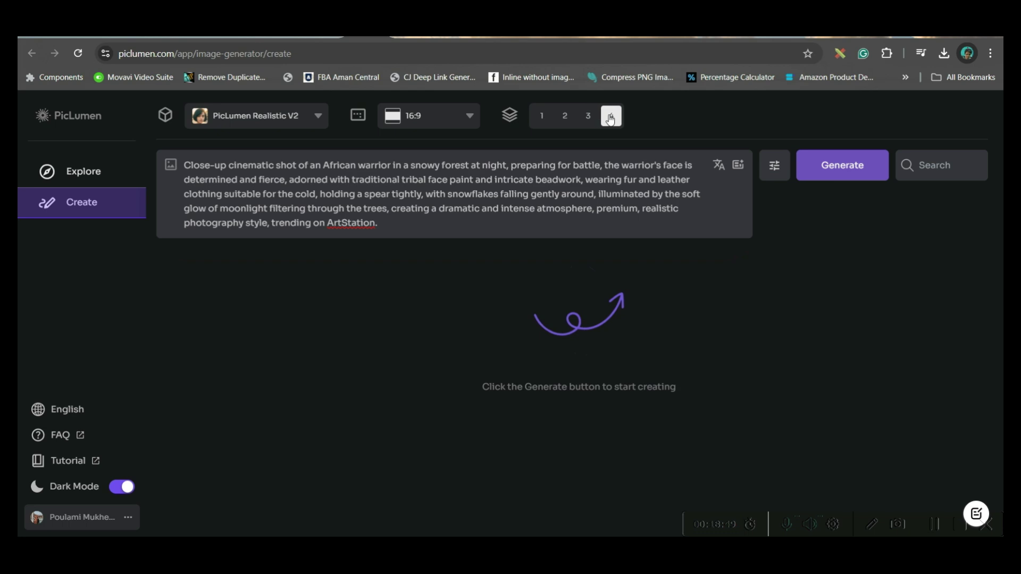
click(567, 118)
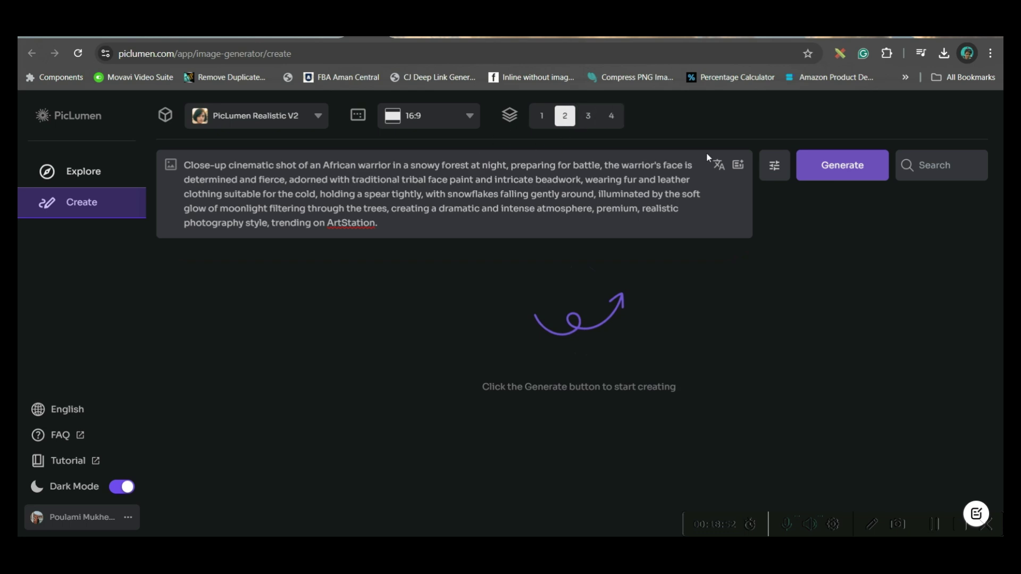
click(824, 170)
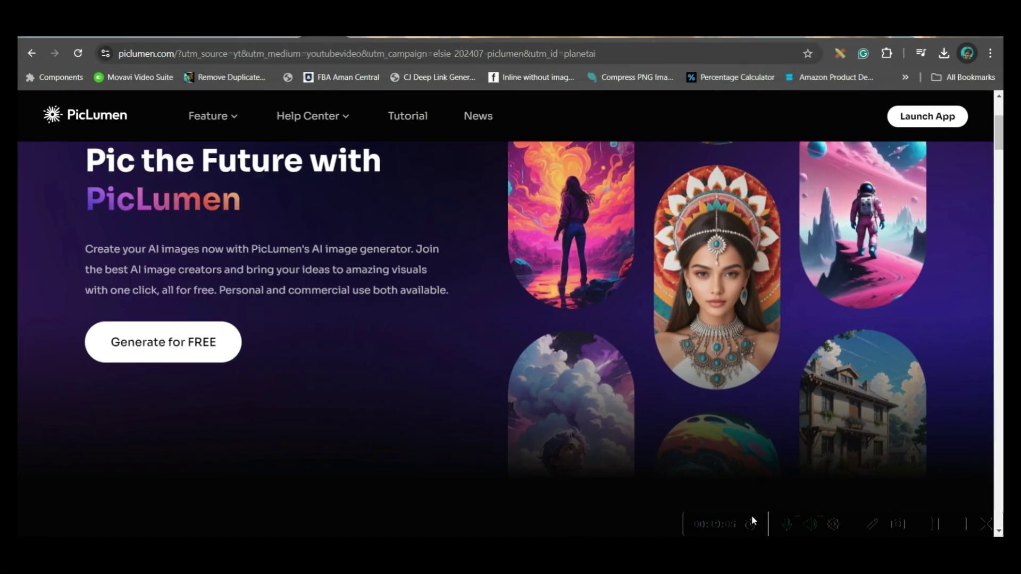
scroll(522, 304, down, 5)
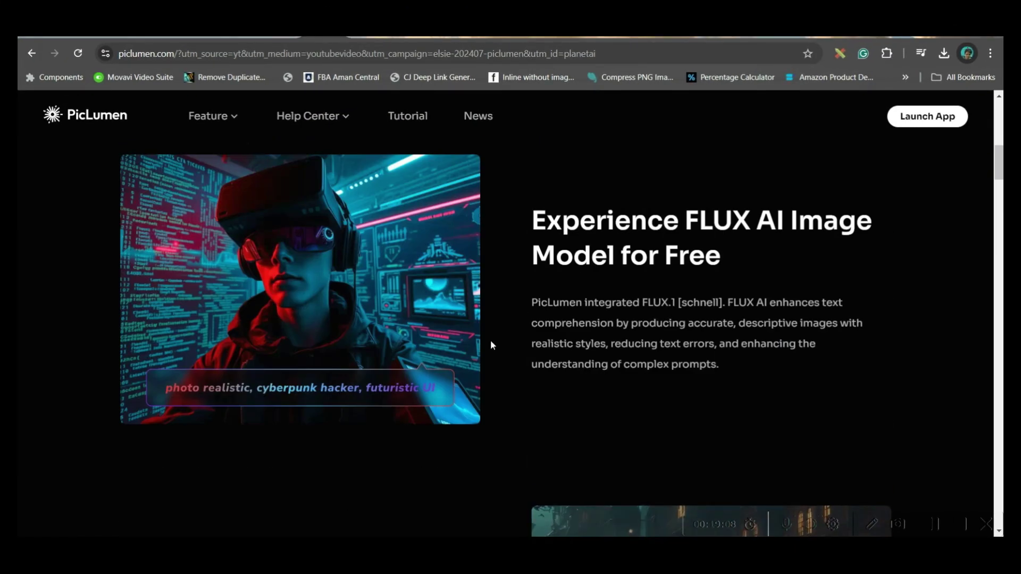
scroll(491, 345, up, 5)
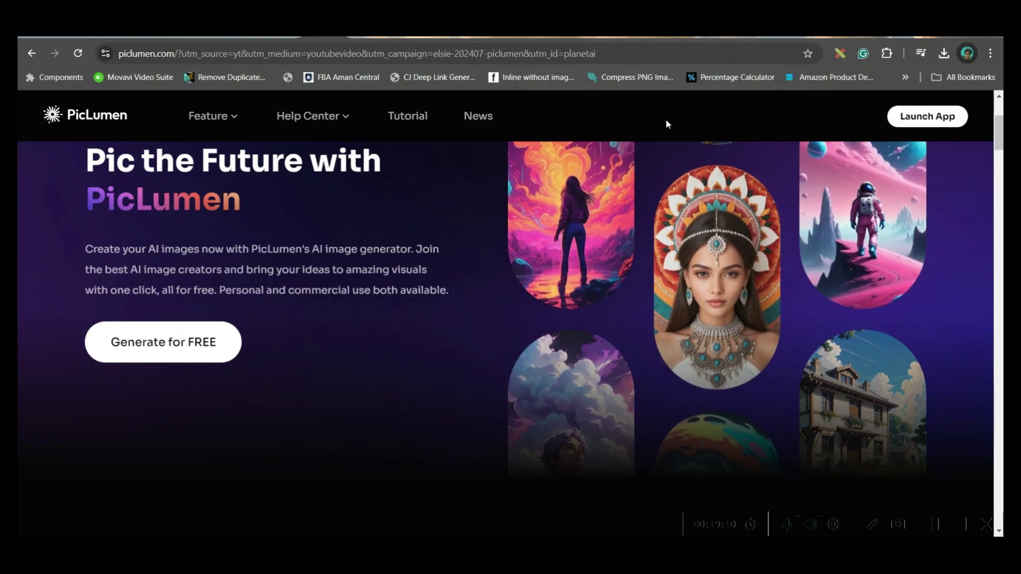
scroll(431, 252, up, 2)
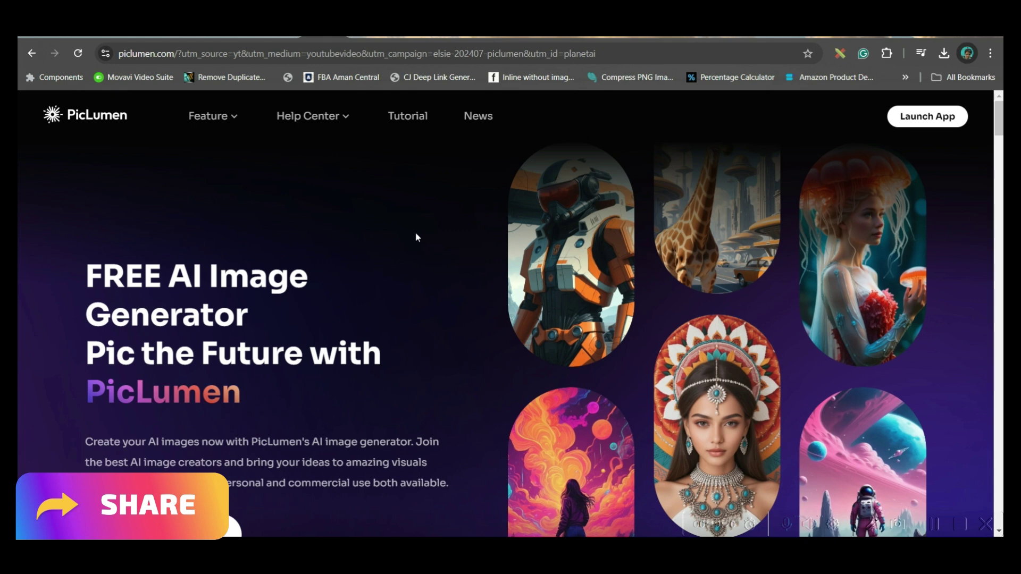
Download both African warrior images from their detail view on the Create tab.
click(372, 36)
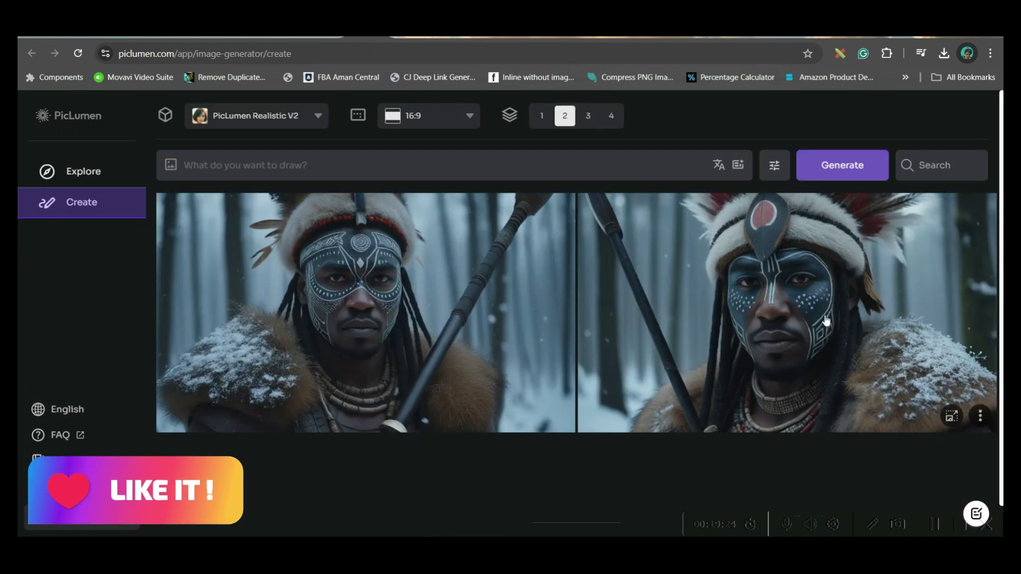
scroll(940, 452, down, 1)
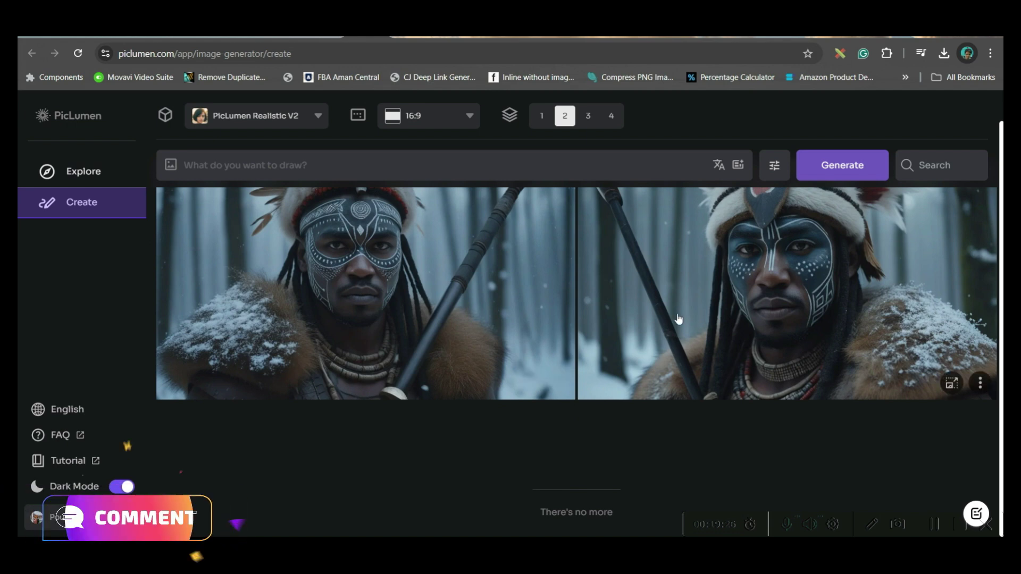
click(399, 303)
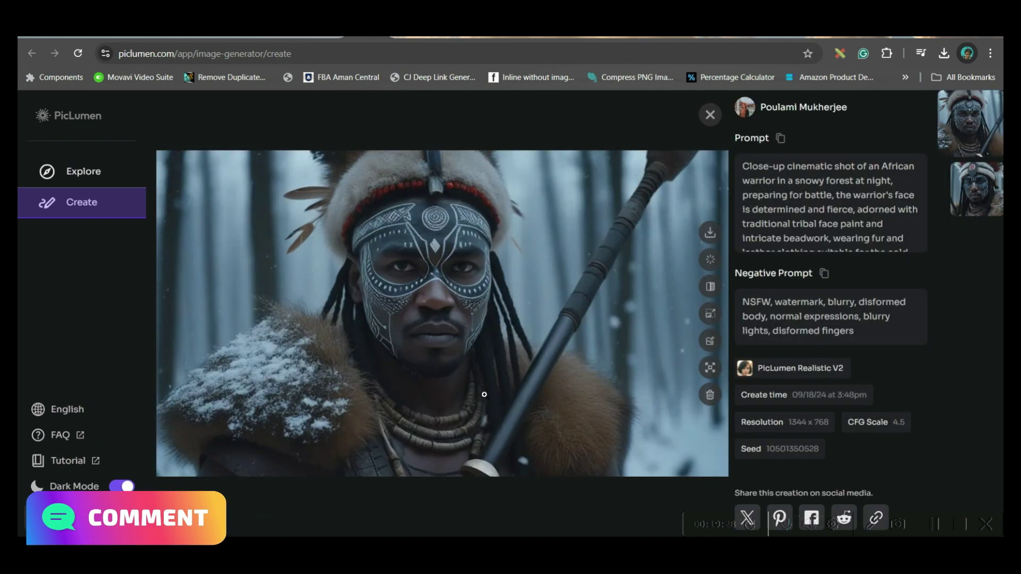
click(710, 233)
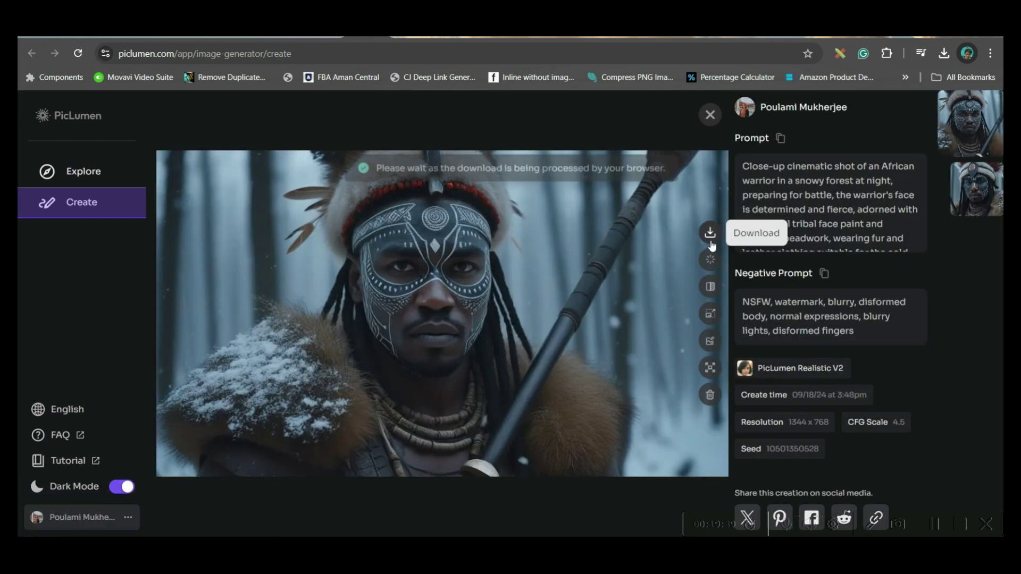
key(Down)
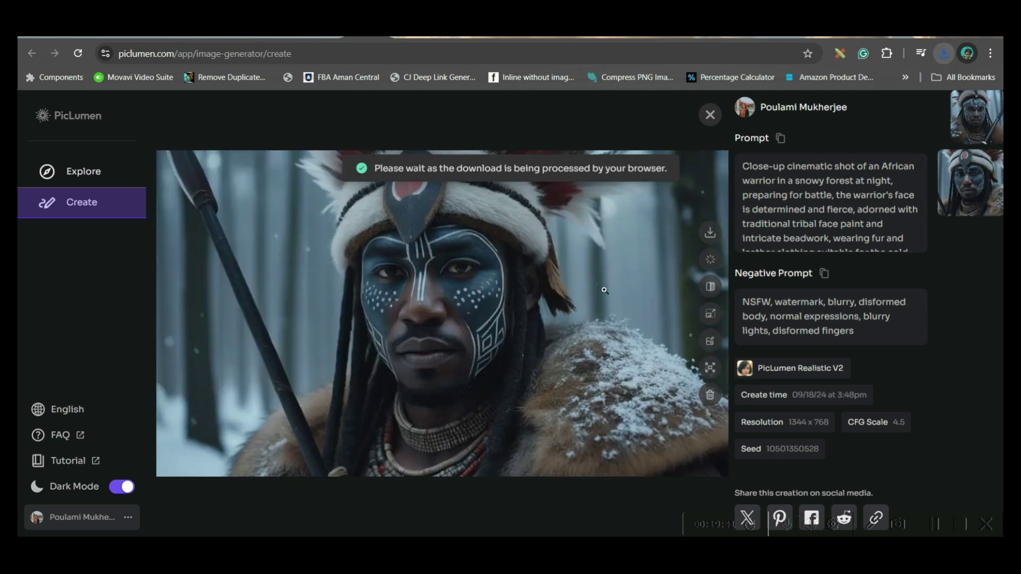
click(710, 237)
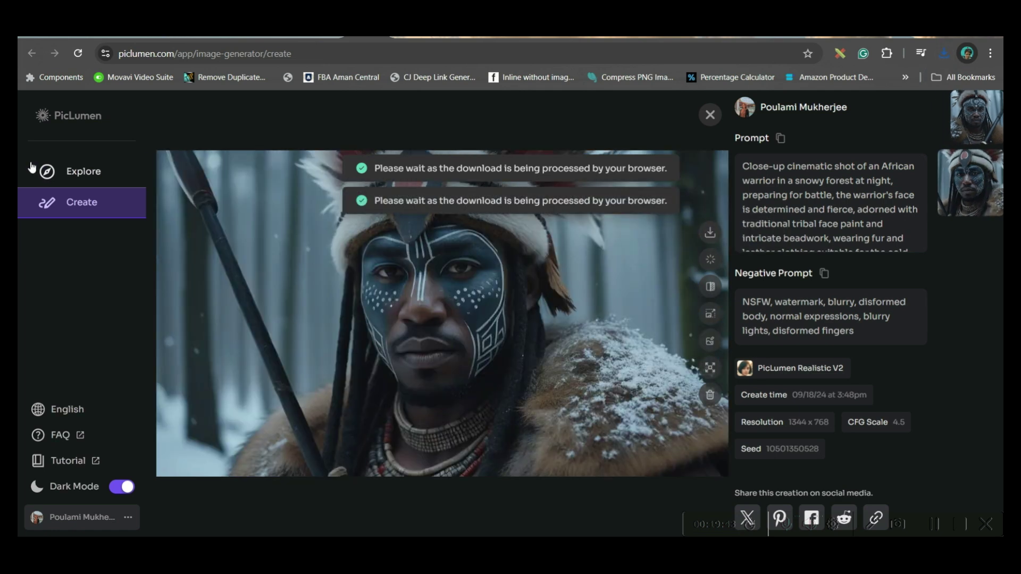
Copy the neon panther image's prompt from Explore and select the old warrior prompt.
click(75, 179)
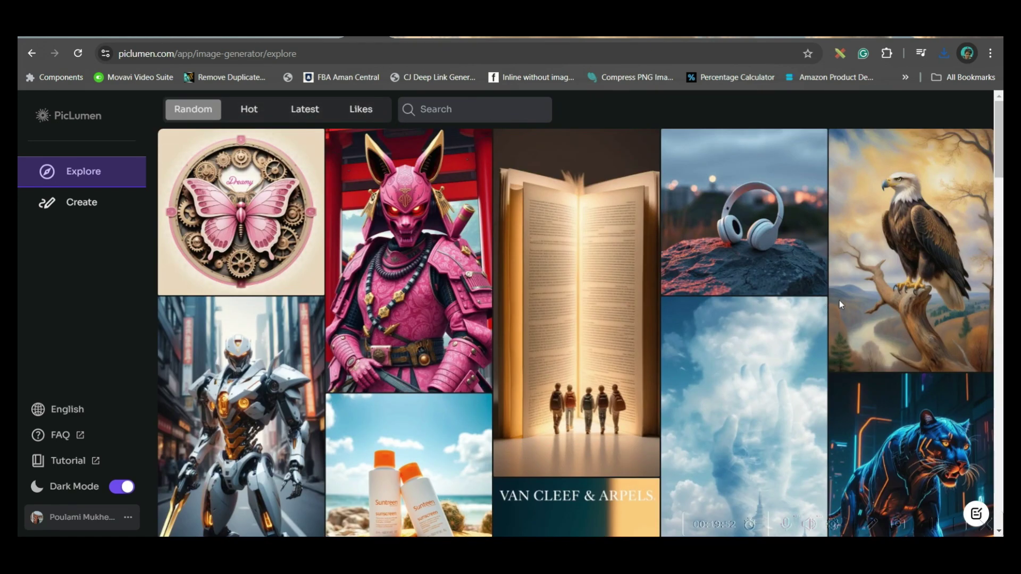
click(899, 410)
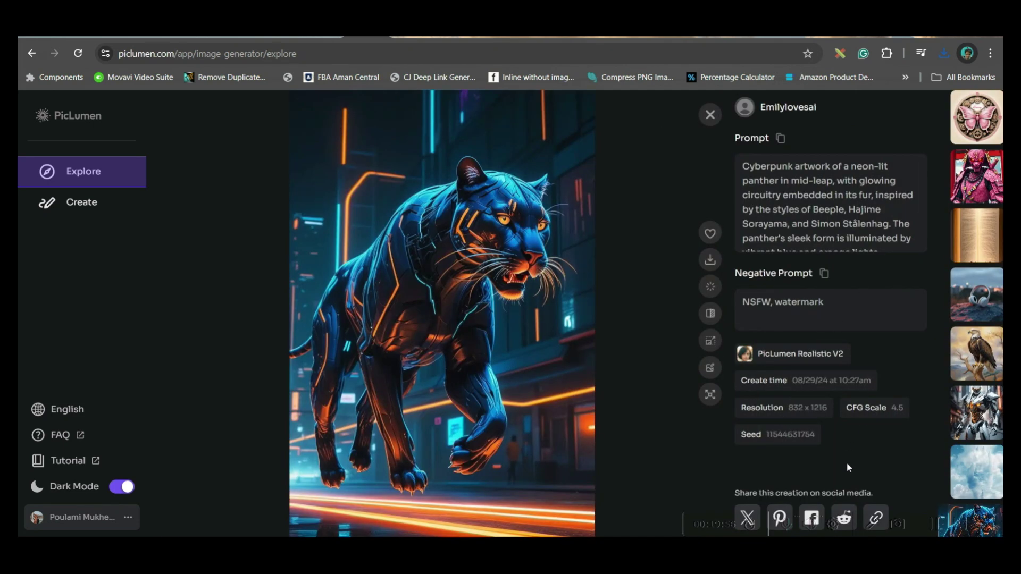
click(781, 138)
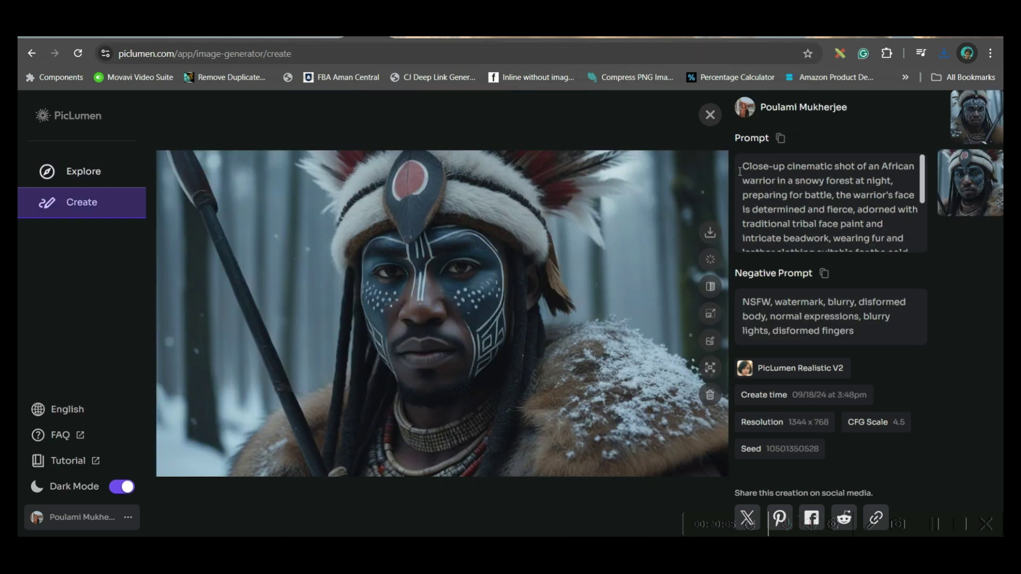
scroll(743, 168, down, 3)
triple_click(846, 215)
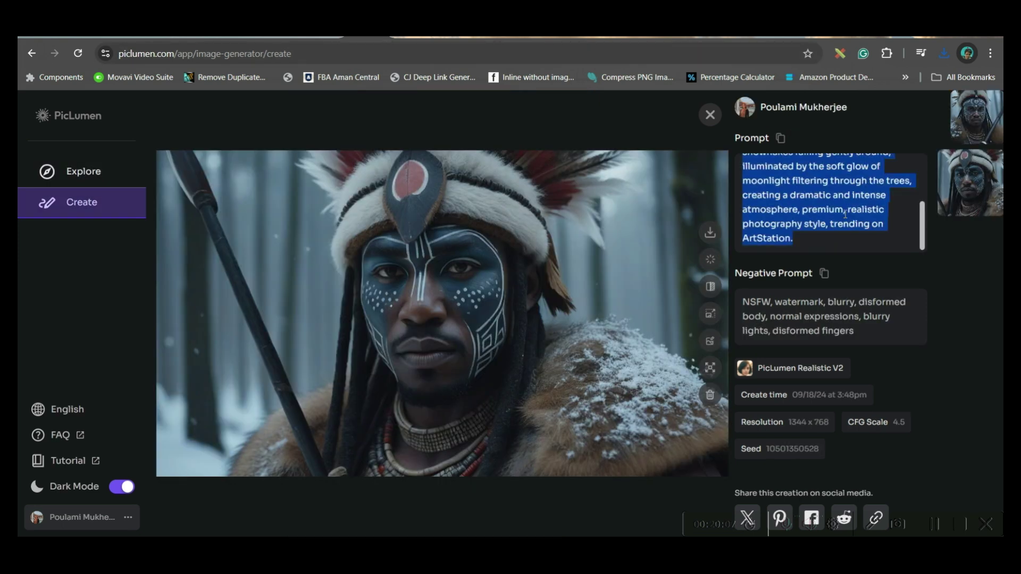
Replace the prompt with the copied neon panther prompt and show the advanced settings.
key(Escape)
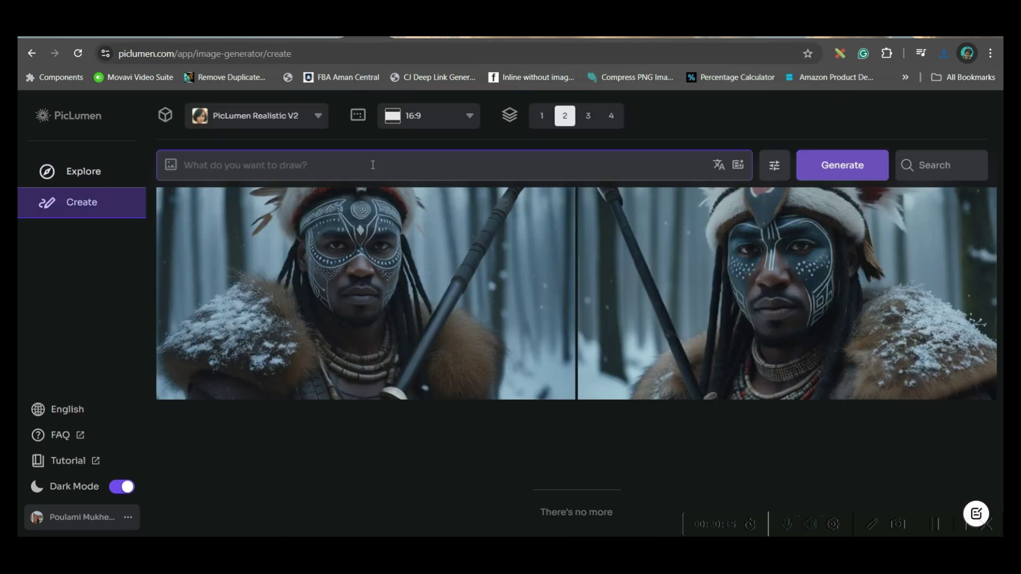
click(220, 168)
text(Cyberpunk artwork of a neon-lit panther in mid-leap, with glowing circuitry embedded in its fur, inspired by the styles of Beeple, Hajime Sorayama, and Simon Stålenhag. The panther's sleek form is illuminated by vibrant blue and orange lights, reflecting off its metallic fur and the glossy wet surface below. The scene is set in a dark, futuristic world, with sharp contrasts between the vivid neon and the shadowy environment)
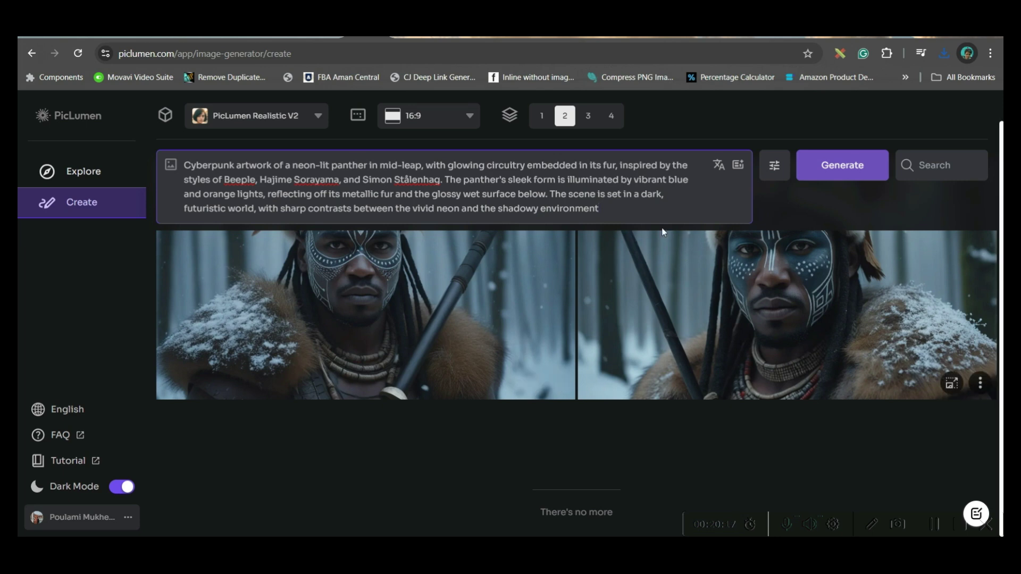
click(773, 165)
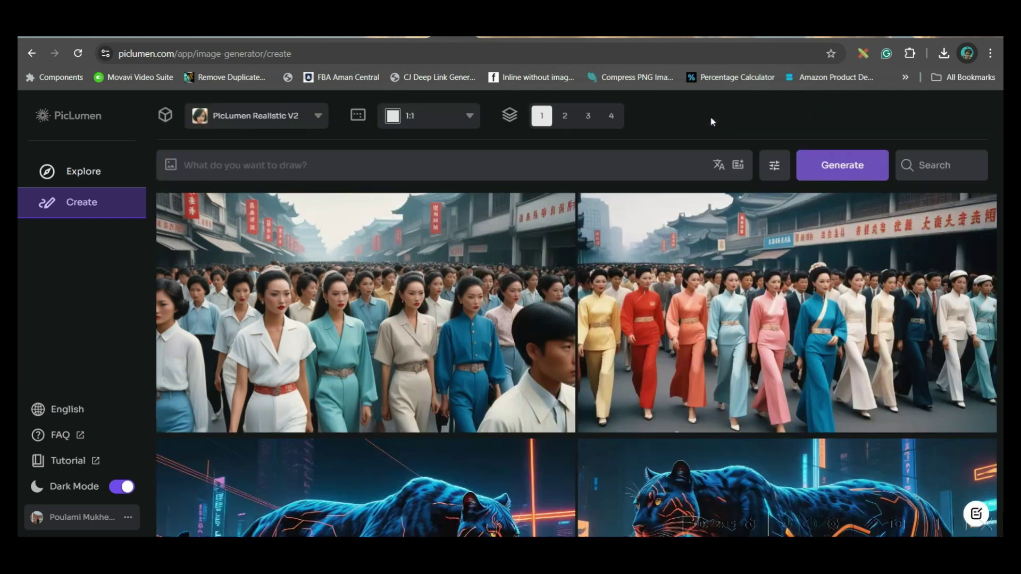
Close the fashion-show details and upload the old man portrait from ASSETS as reference.
click(710, 116)
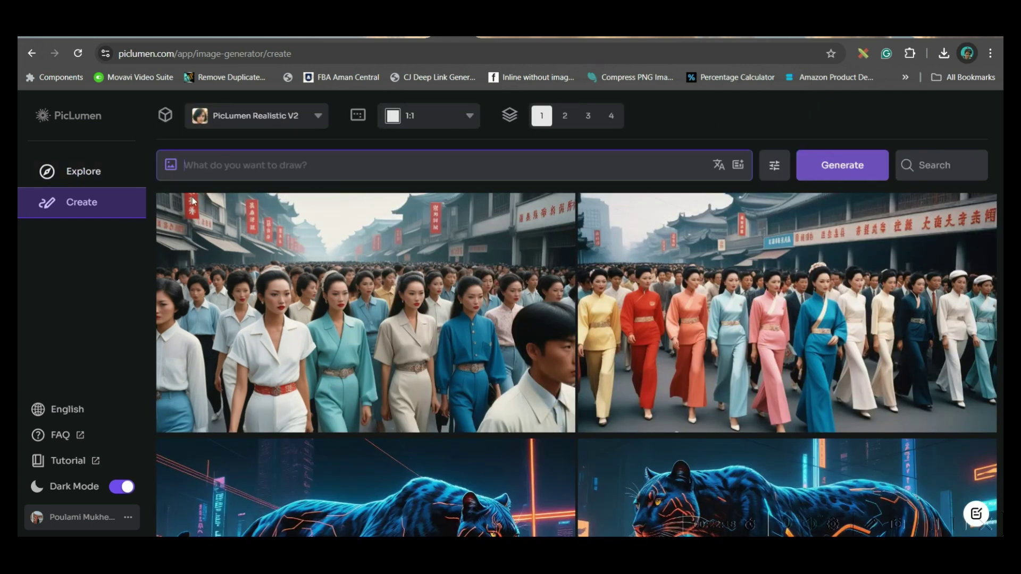
click(170, 166)
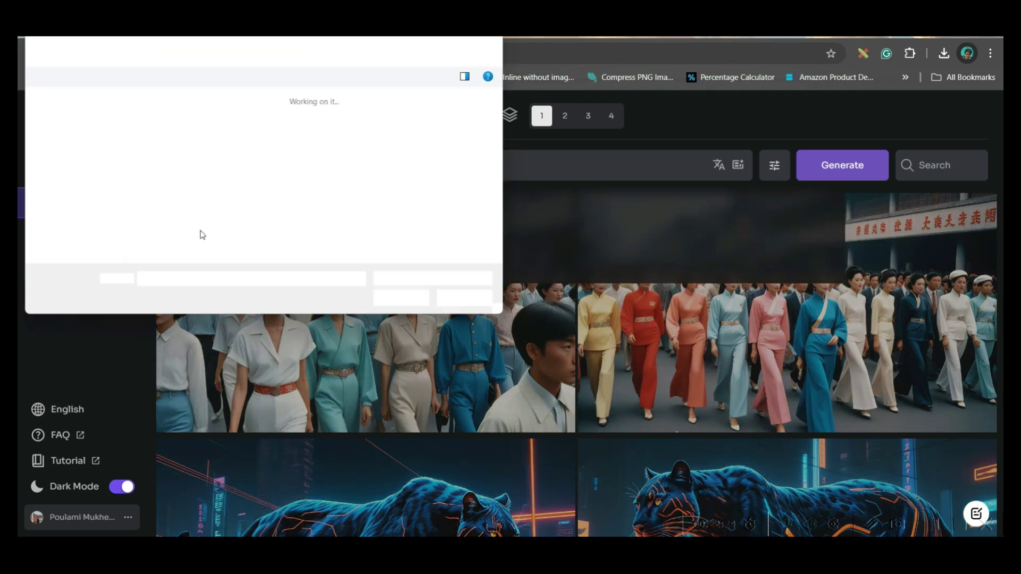
scroll(72, 229, down, 2)
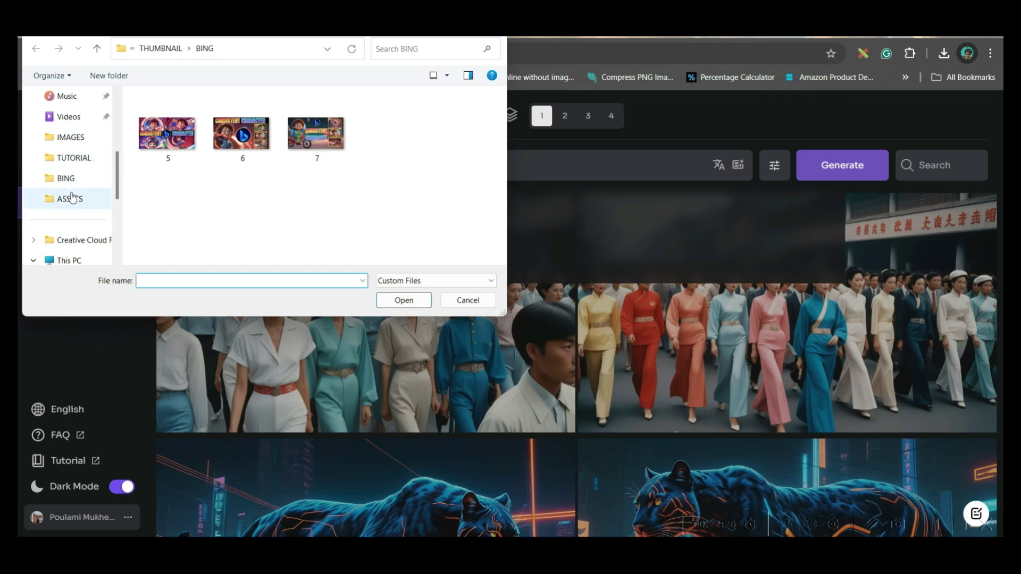
click(73, 197)
click(457, 131)
click(391, 303)
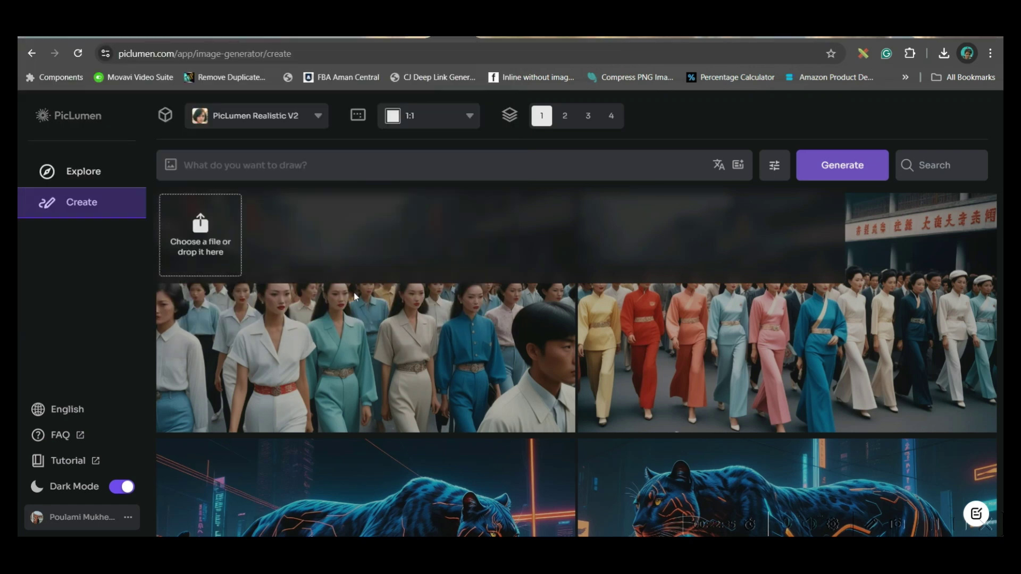
Describe an English old man in a hat and round glasses, then show settings and models.
click(319, 166)
text(An English Old Man waring a hat &)
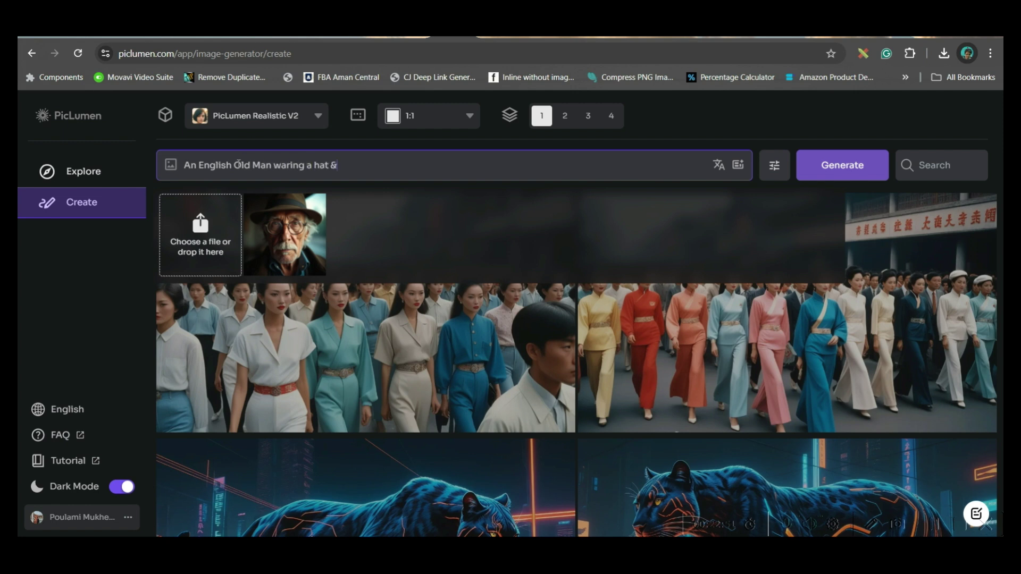
text( round frame glasses.)
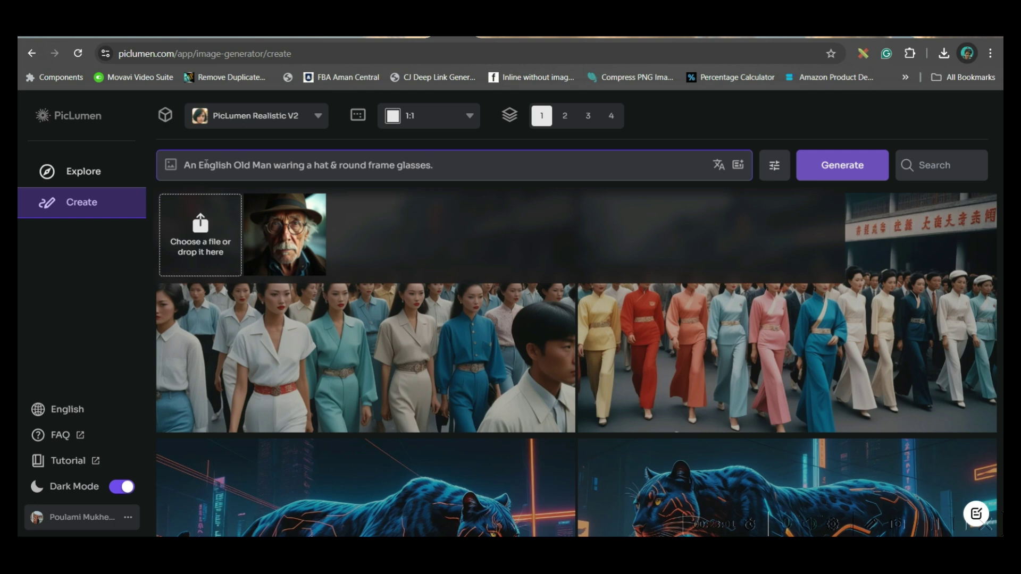
mouse_move(285, 234)
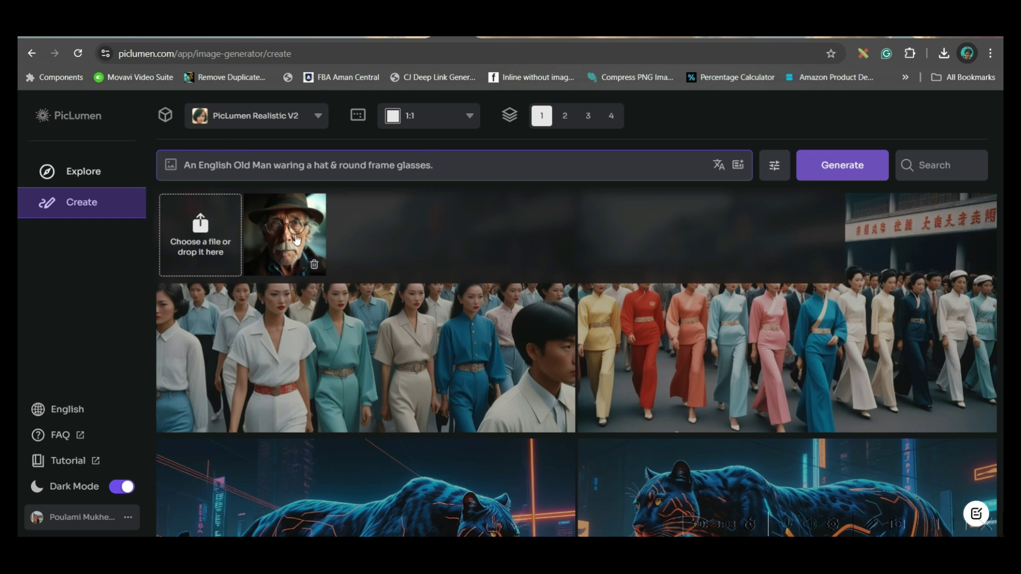
click(775, 165)
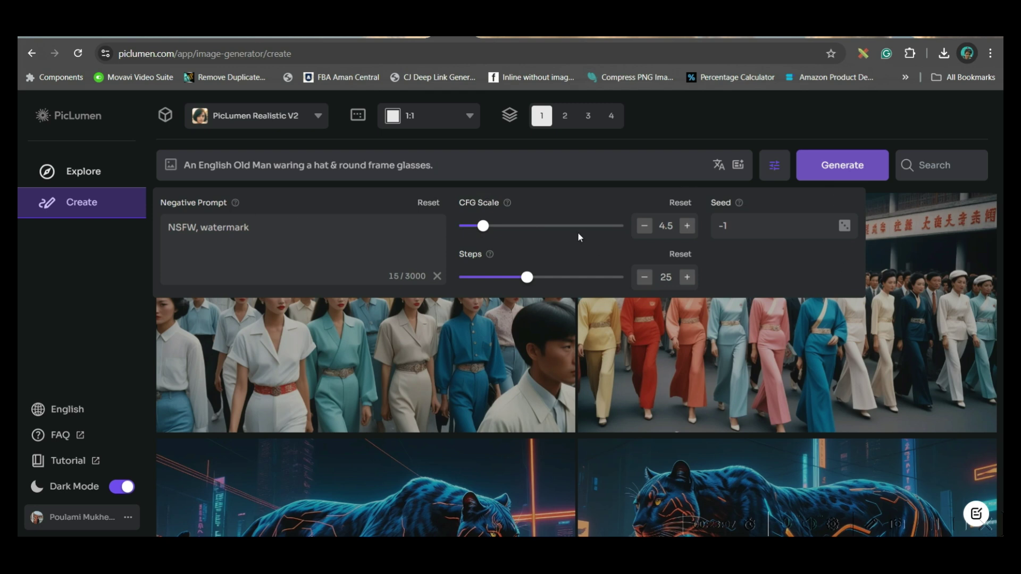
click(264, 116)
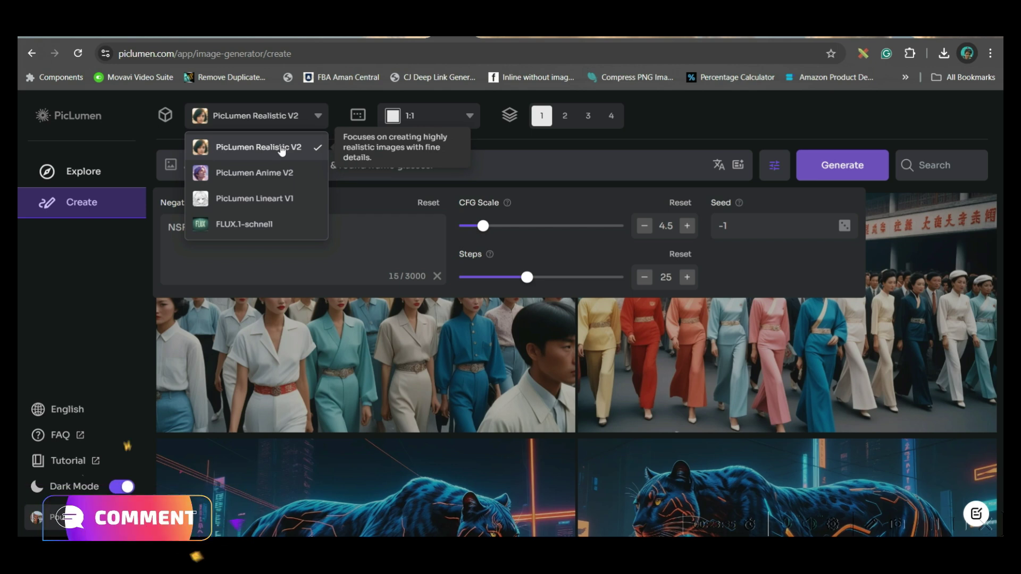
Keep Realistic V2 and generate two 16:9 old man portraits.
click(285, 149)
click(469, 116)
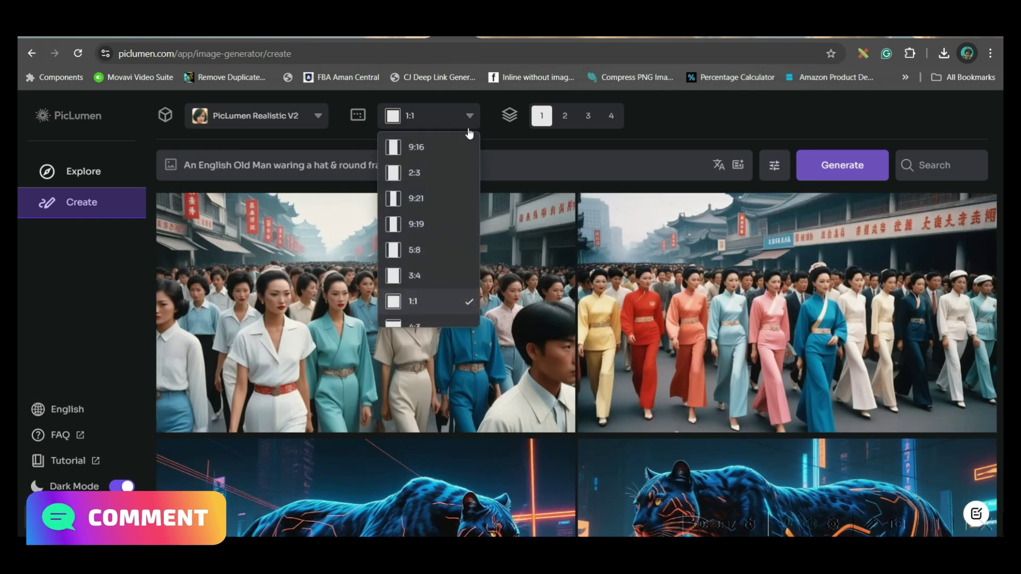
scroll(429, 280, down, 3)
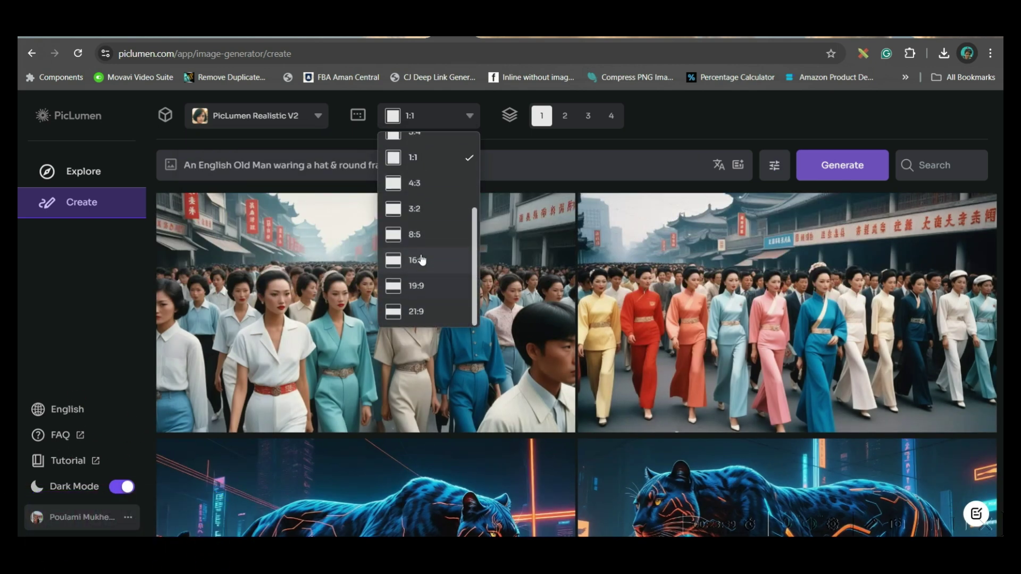
click(423, 263)
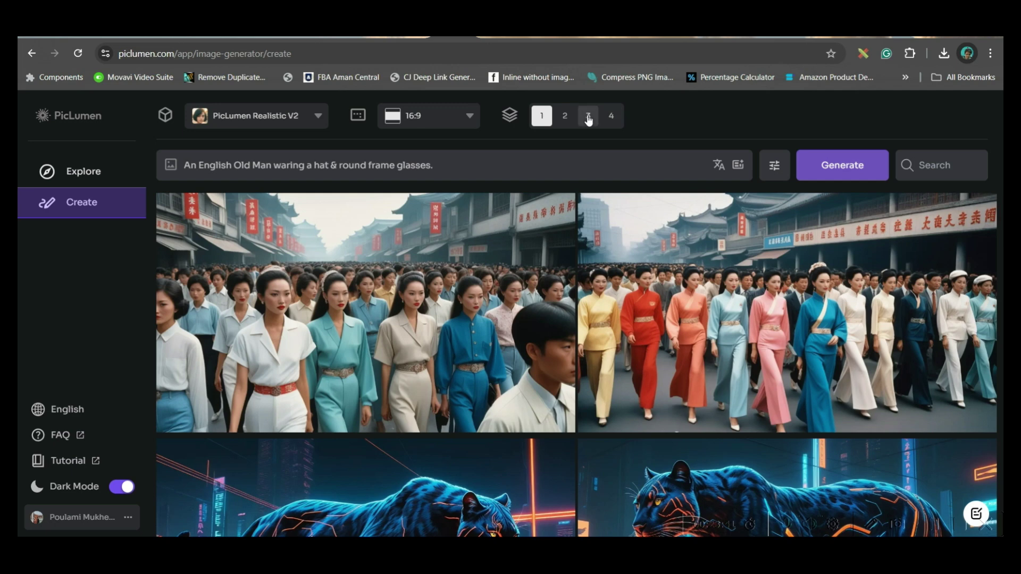
click(565, 116)
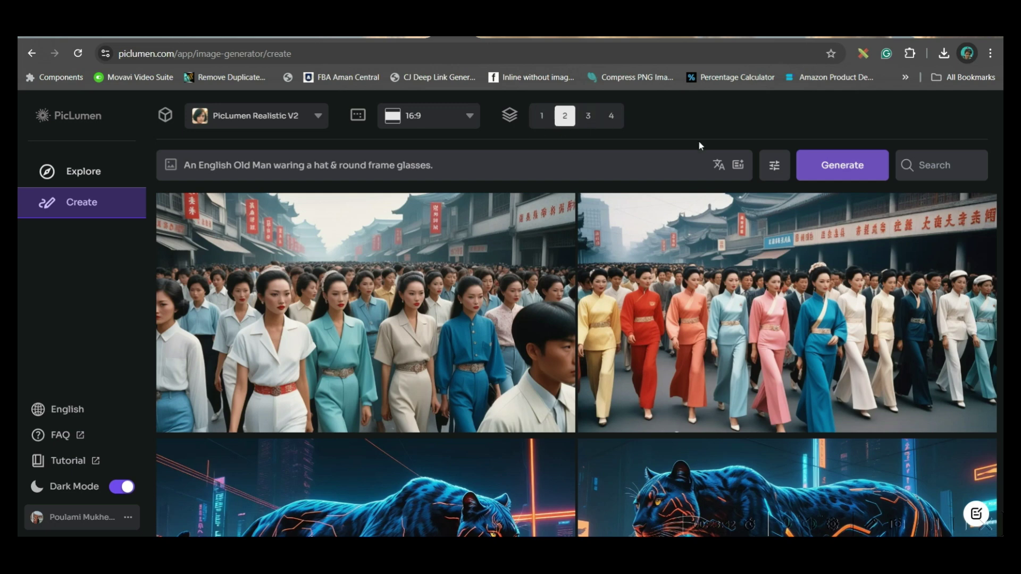
click(830, 172)
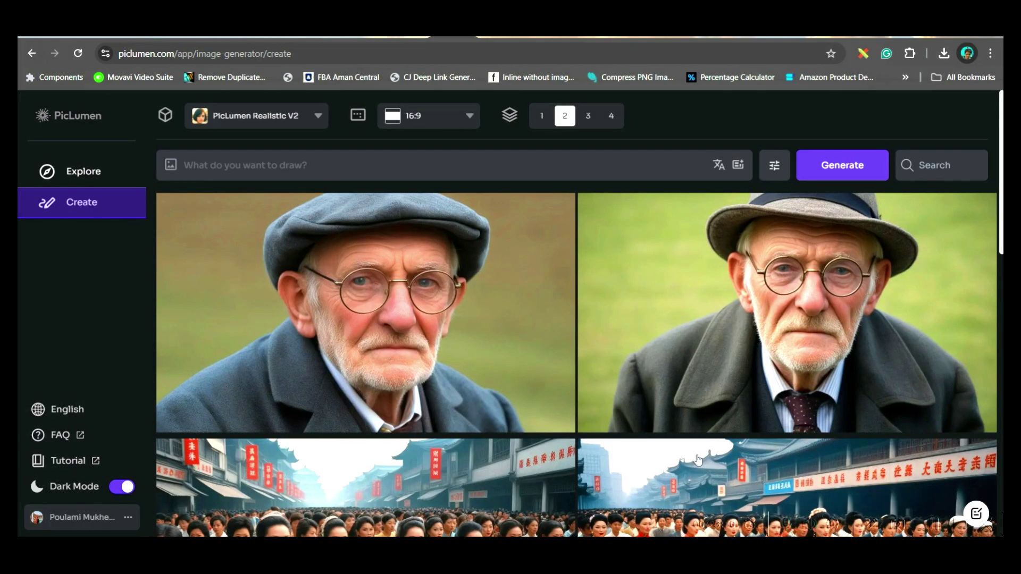
View the first old man portrait's details, then open the model dropdown.
click(385, 319)
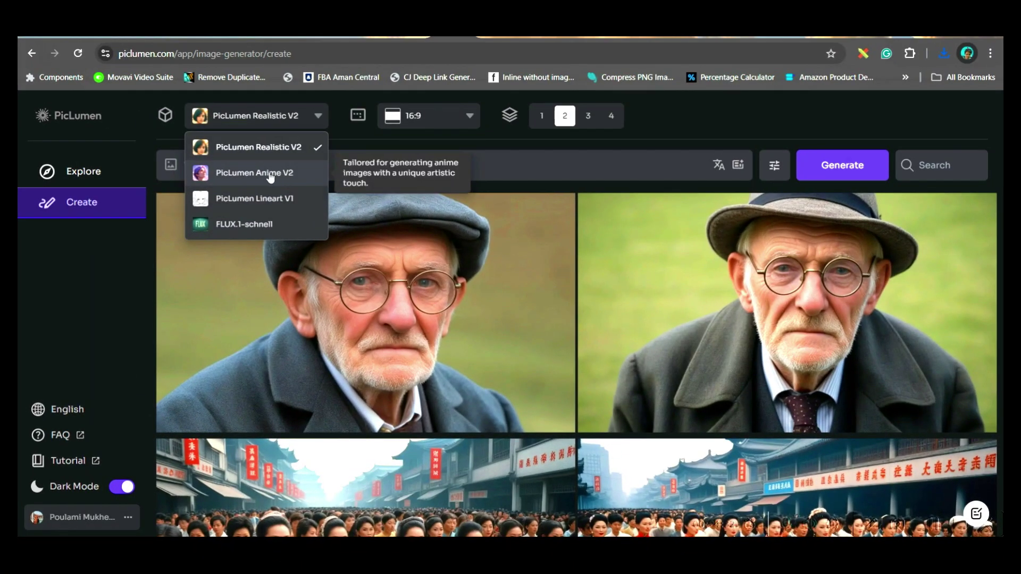
click(270, 173)
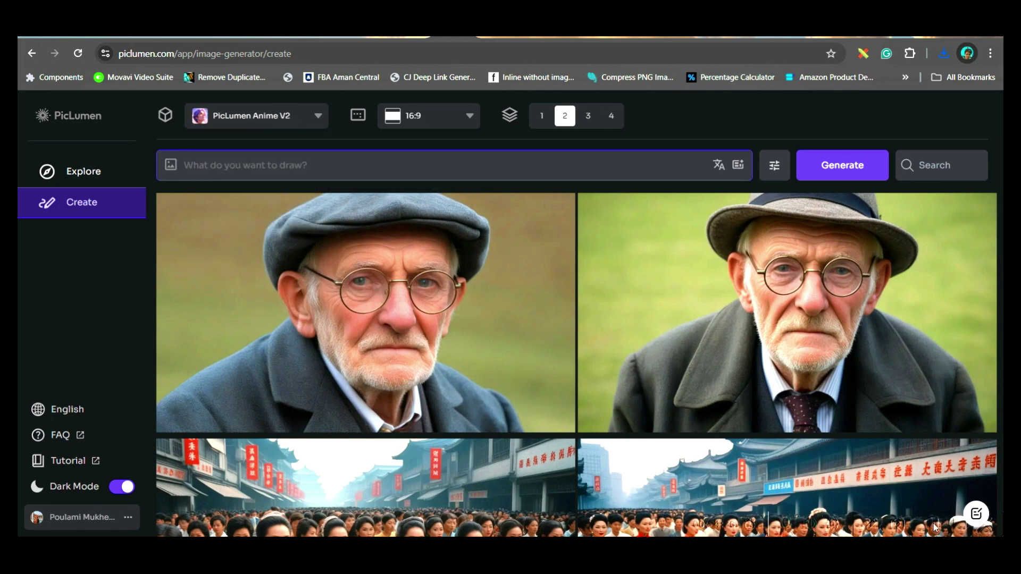
Paste the cyberpunk protesting student prompt, enhance it into a paragraph, and generate with Anime V2.
text(female  cyberpunk college student crazy hair protesting  university in background, gta poster art style)
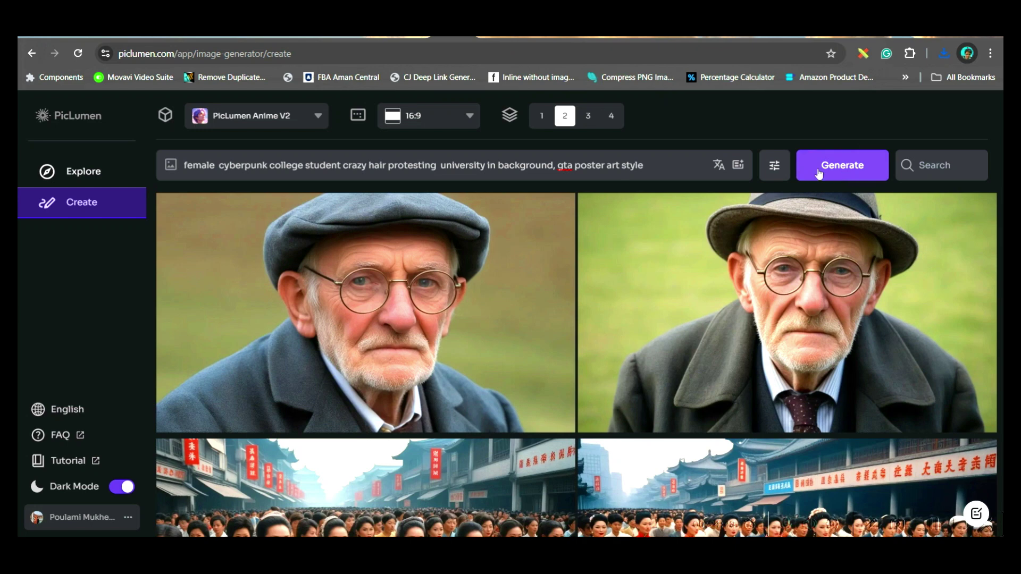
click(738, 166)
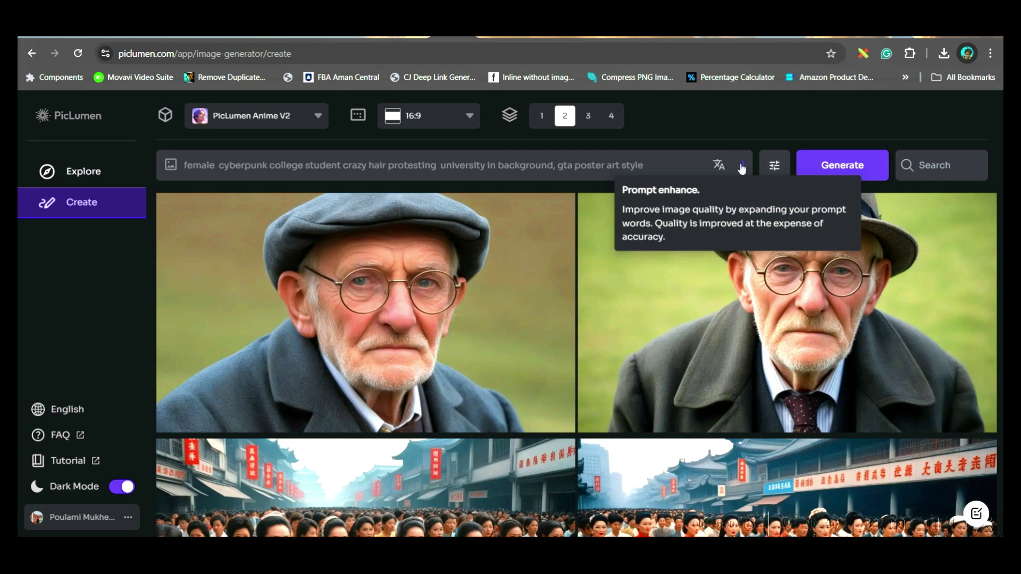
click(741, 166)
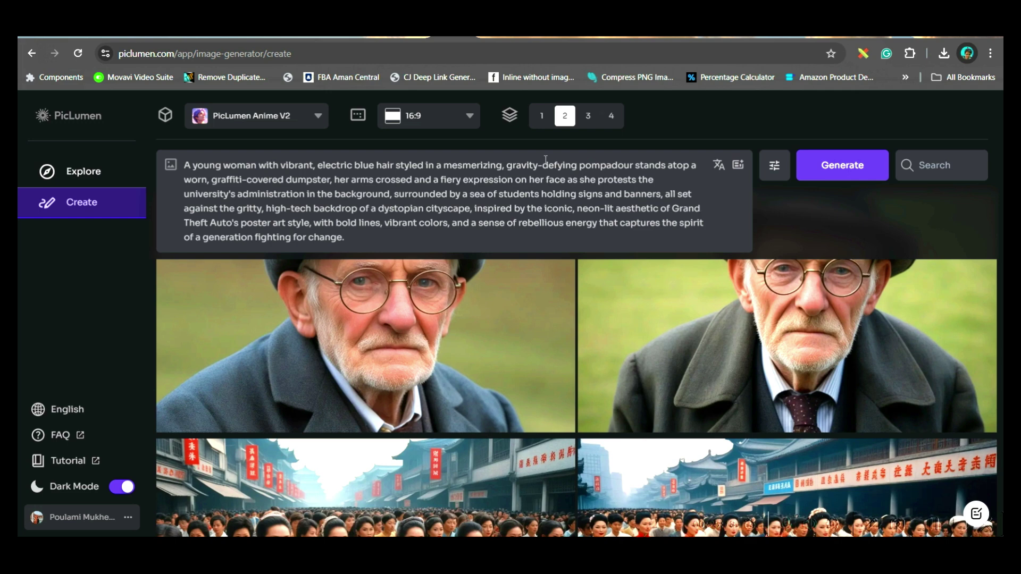
click(850, 171)
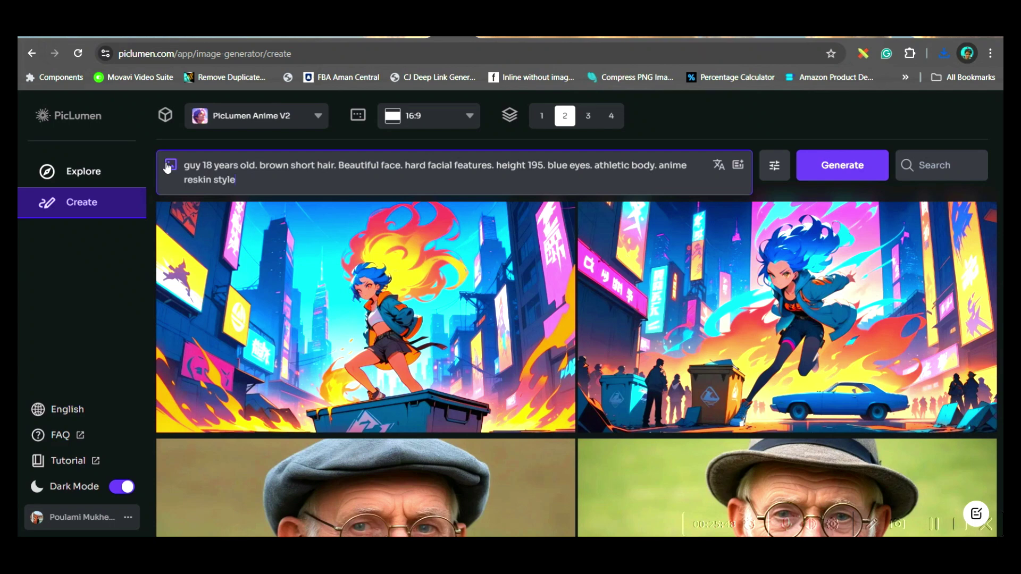
Enhance the athletic brown-haired young man prompt and upload the boy reference picture.
click(739, 166)
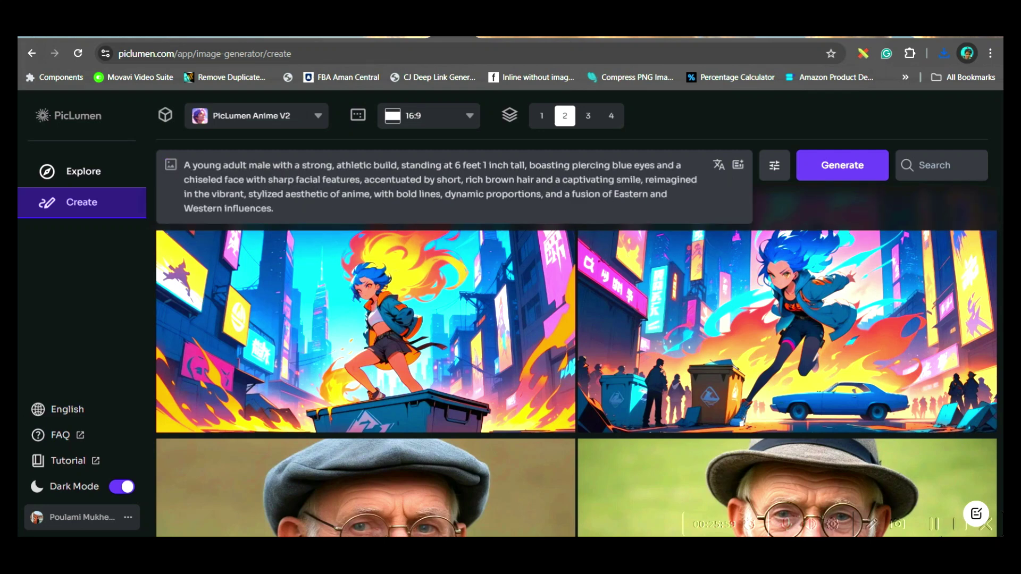
click(171, 164)
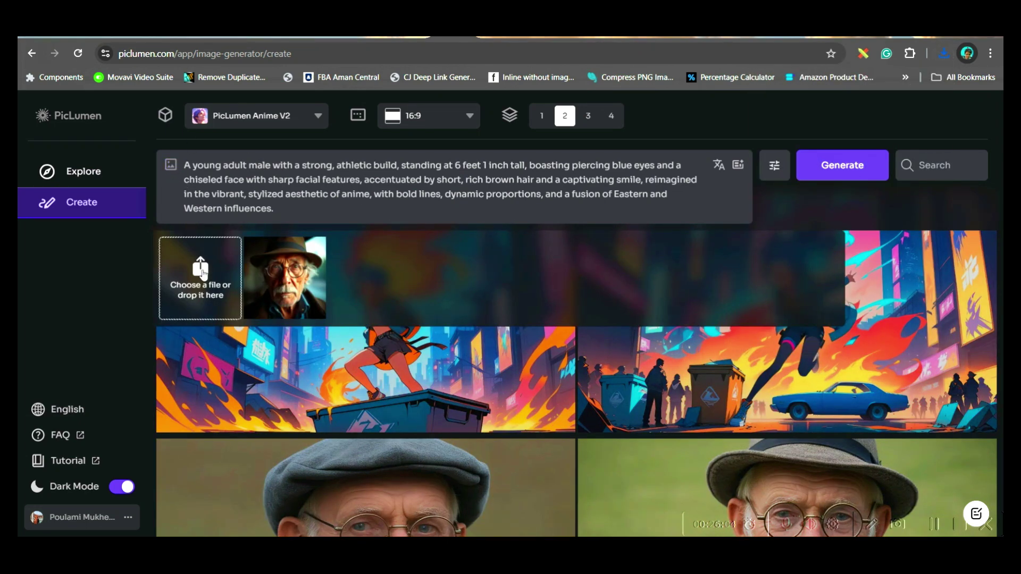
click(197, 268)
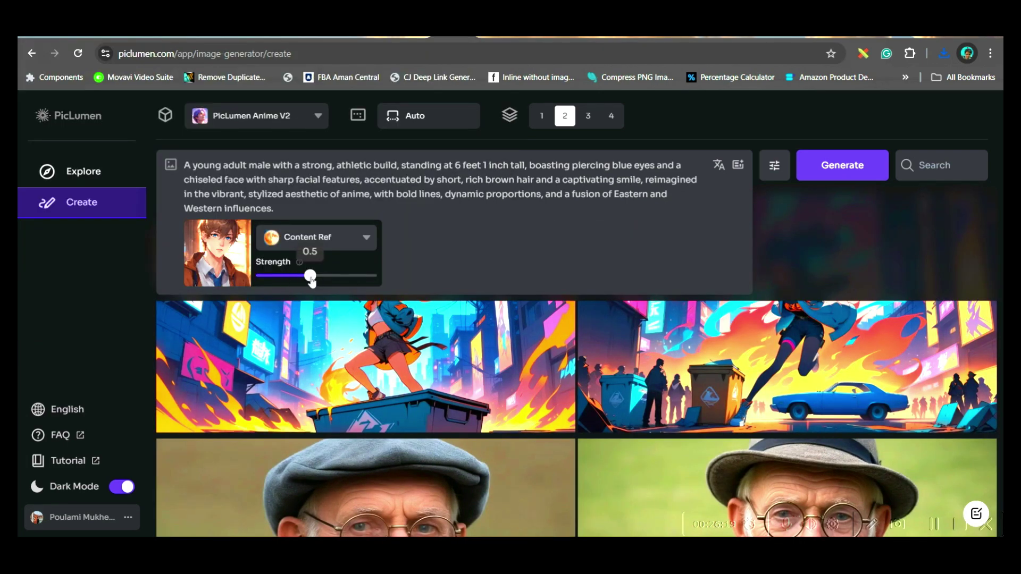
mouse_move(217, 253)
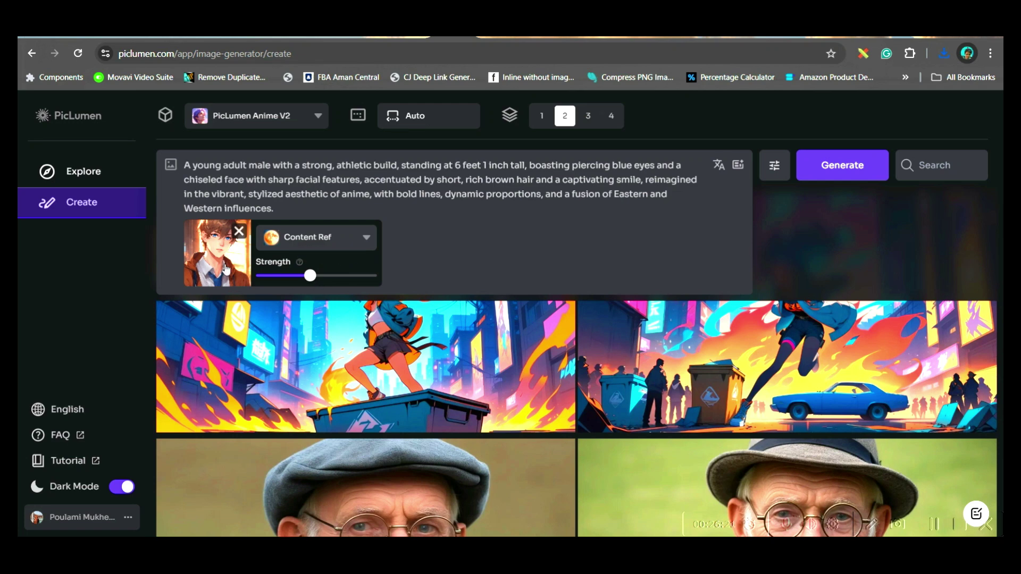
Use the picture as a Character Ref with slightly higher strength and generate.
mouse_move(310, 275)
click(366, 238)
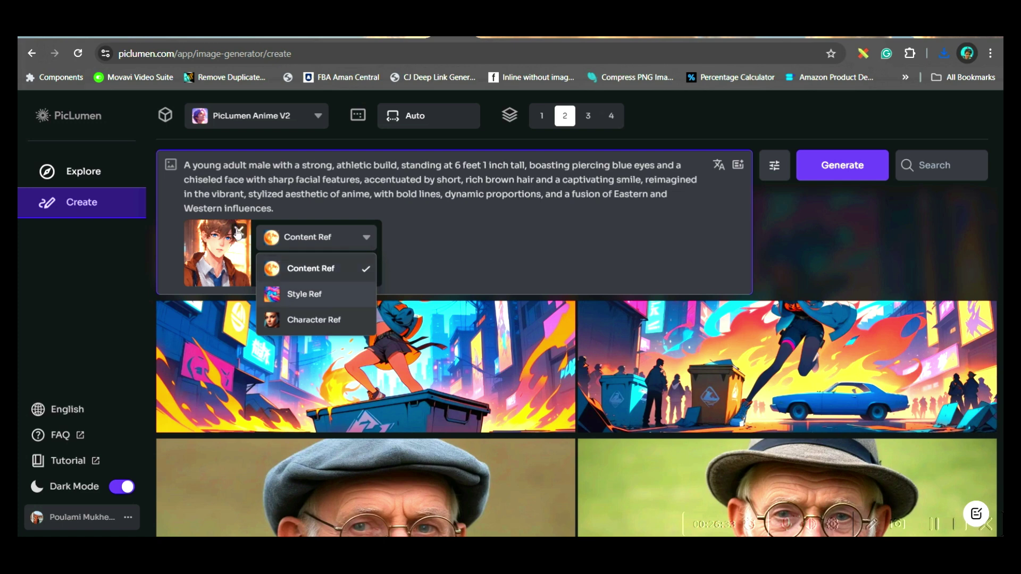
click(302, 295)
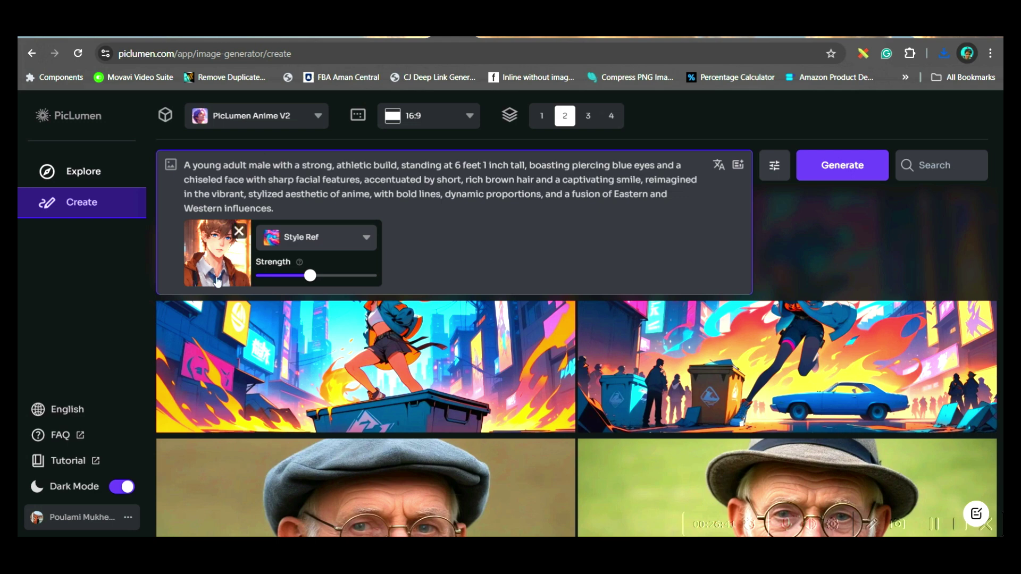
click(322, 242)
click(304, 321)
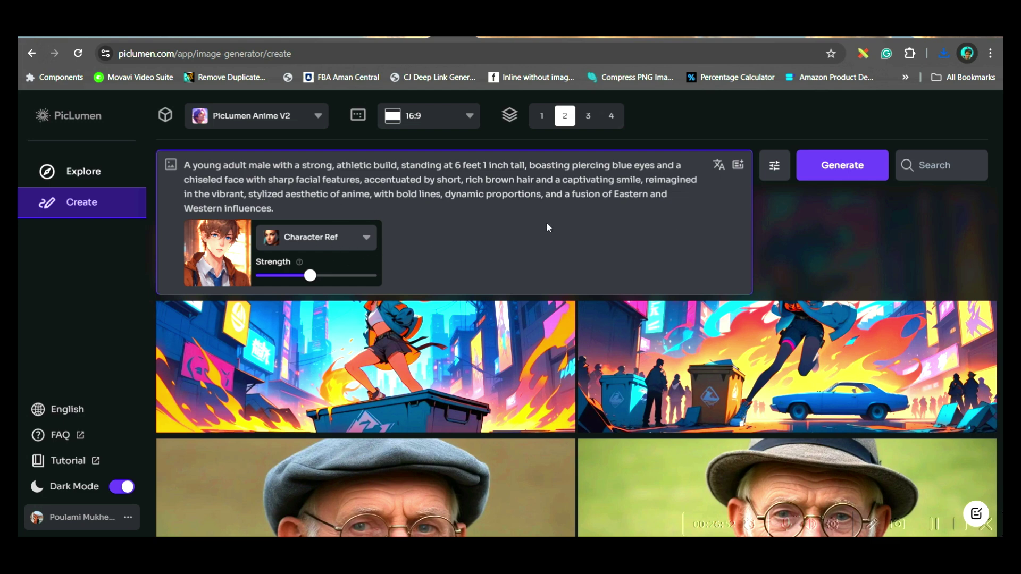
drag(309, 275, 321, 275)
click(841, 169)
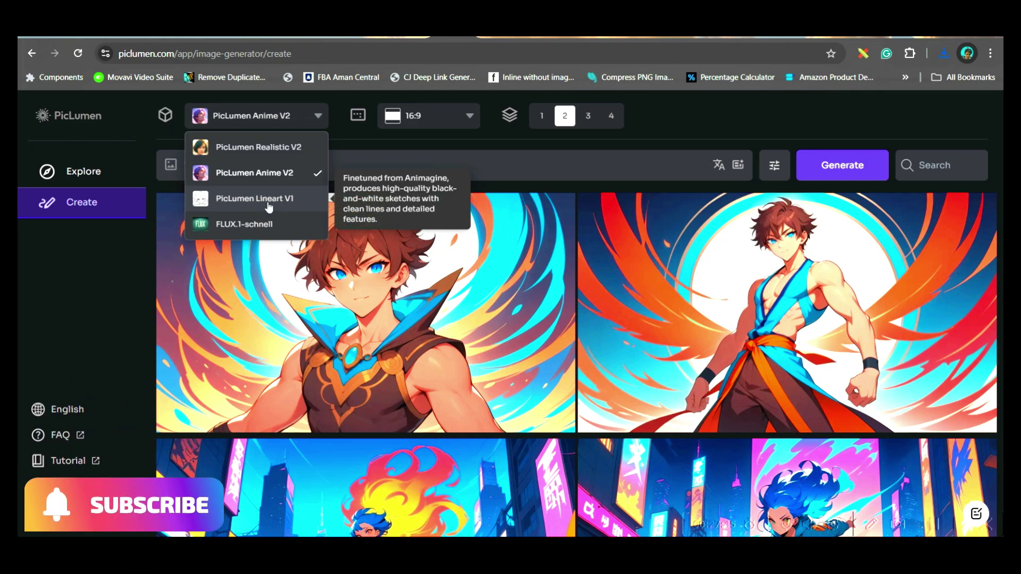
Switch to the PicLumen Lineart V1 model with a square 1:1 aspect ratio.
click(265, 209)
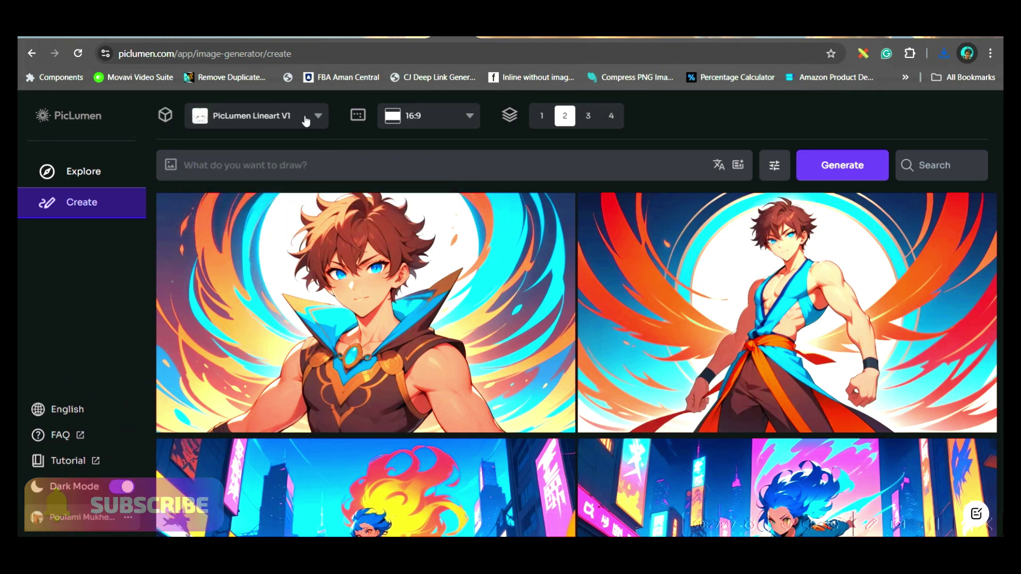
click(469, 118)
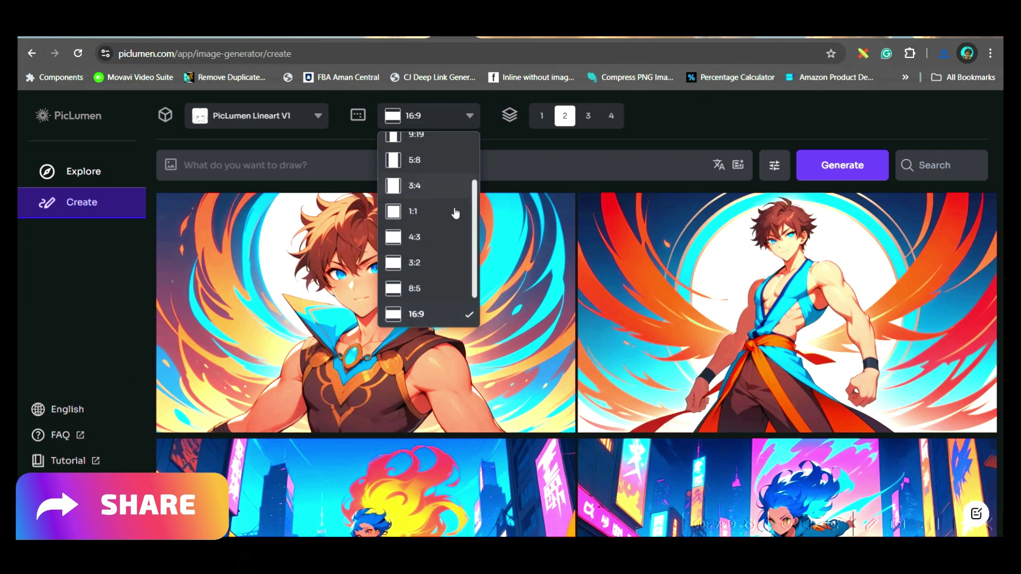
click(417, 211)
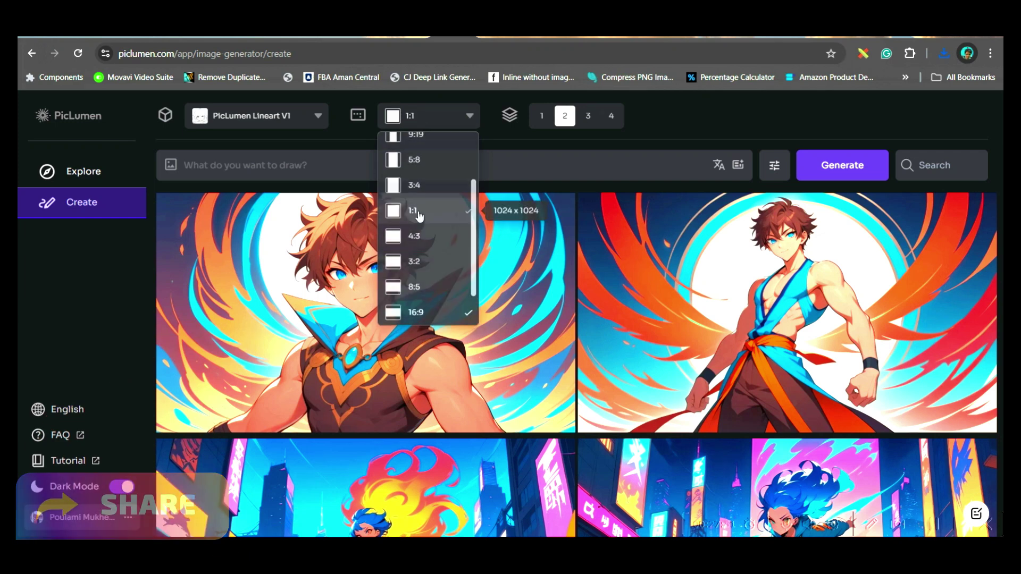
Paste the line-art prompt of three young girls and generate the images.
click(333, 164)
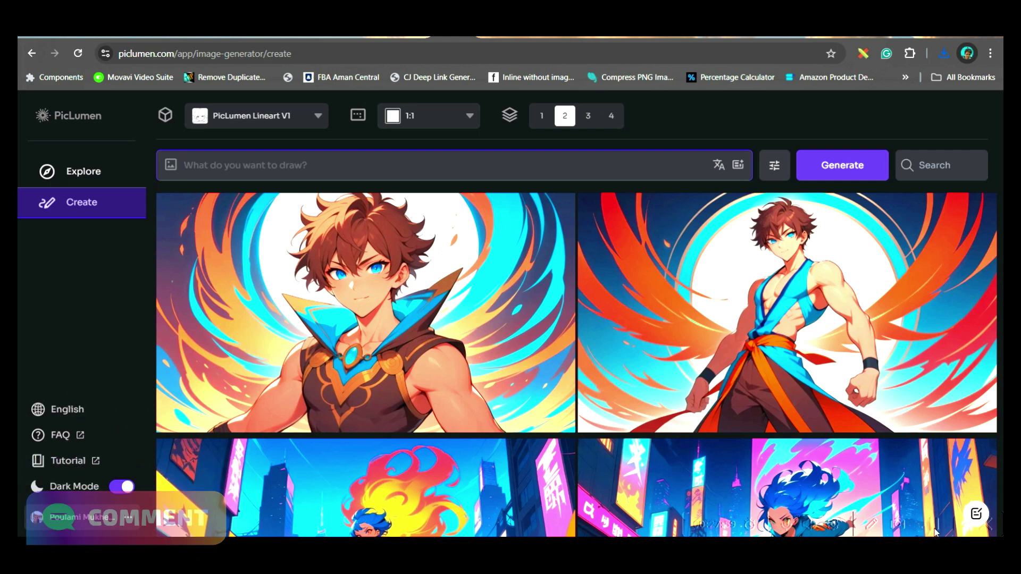
text(A whimsical line drawing of three adorable children, each with their own unique charm, set against a lush backdrop of a Monstera plant. The central figure is a sweet young girl with a shy smile, adorned with a vibrant hibiscus headdress that cascades down her back. A delicate red frilly cloth wraps around her chest, adding a touch of elegance to her playful outfit. Her skirt is a beautiful Ti Leaf design, flowing gently in the breeze. In a classic Hawaiian gesture, her hands are posed in the Aloha sign, exuding warmth and friendship. The three children are positioned together, creating a sense of unity and joy, as if they're sharing a special moment in the midst of nature's splendor.)
click(836, 170)
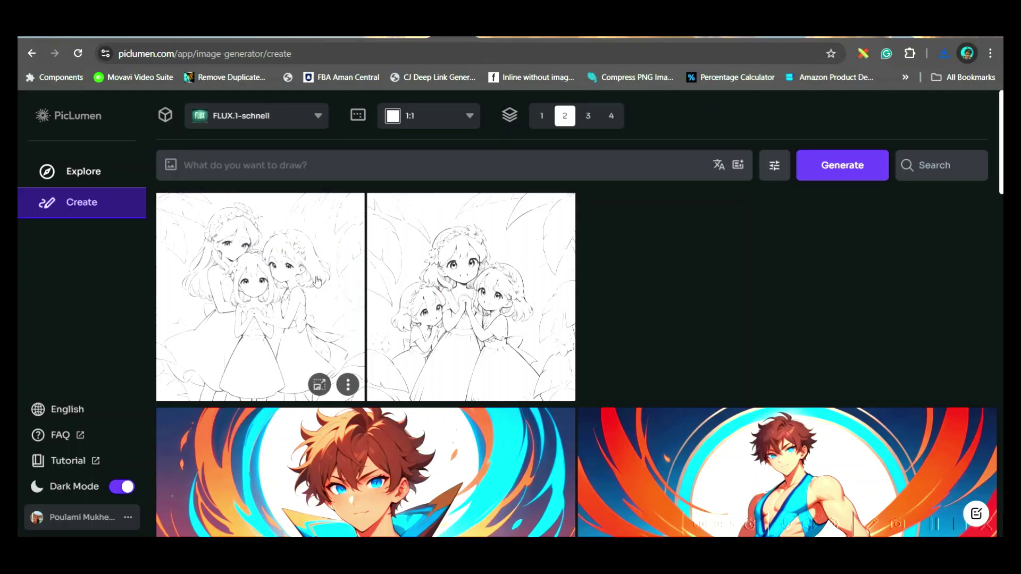
Expand the short old-man-with-hat-and-glasses prompt into a detailed photograph description using Prompt enhance.
click(365, 158)
text(A photograph of an old man waring Hat and Glasses)
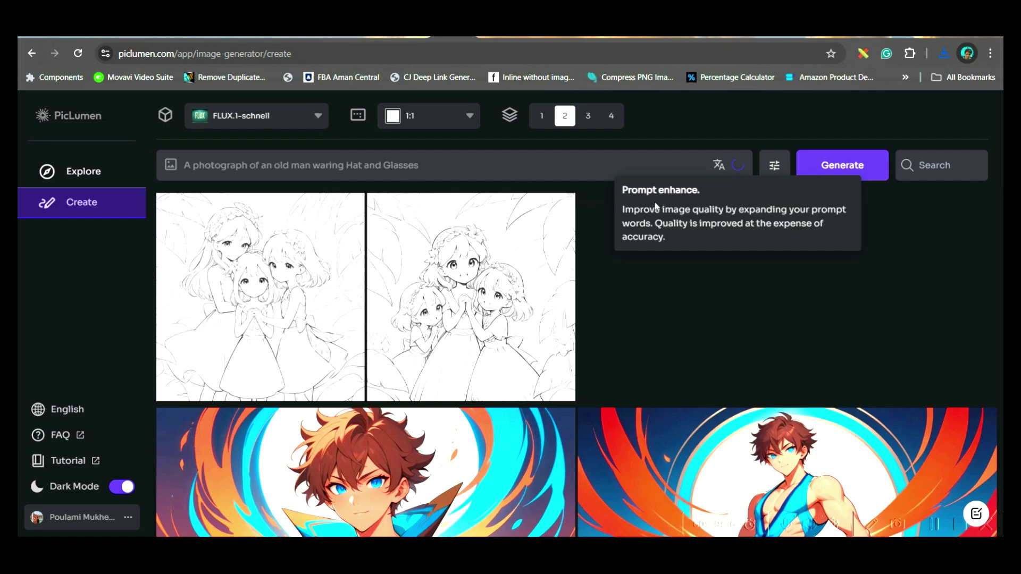